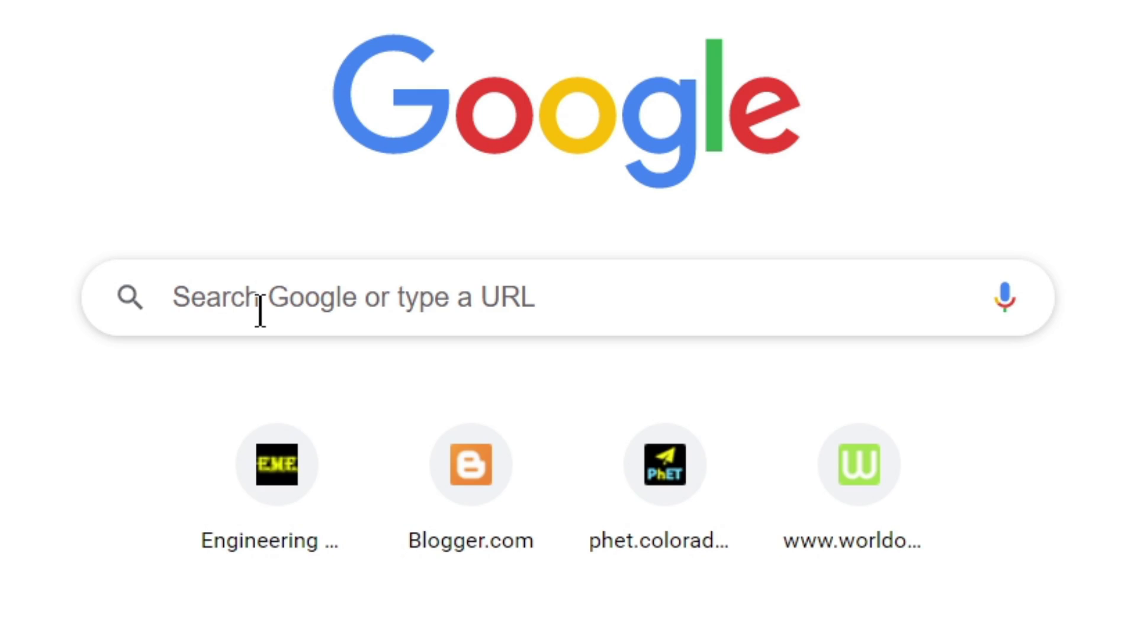
Search Google for gmail and open the 'Create your Google Account' sign-up page.
click(274, 292)
text(gma)
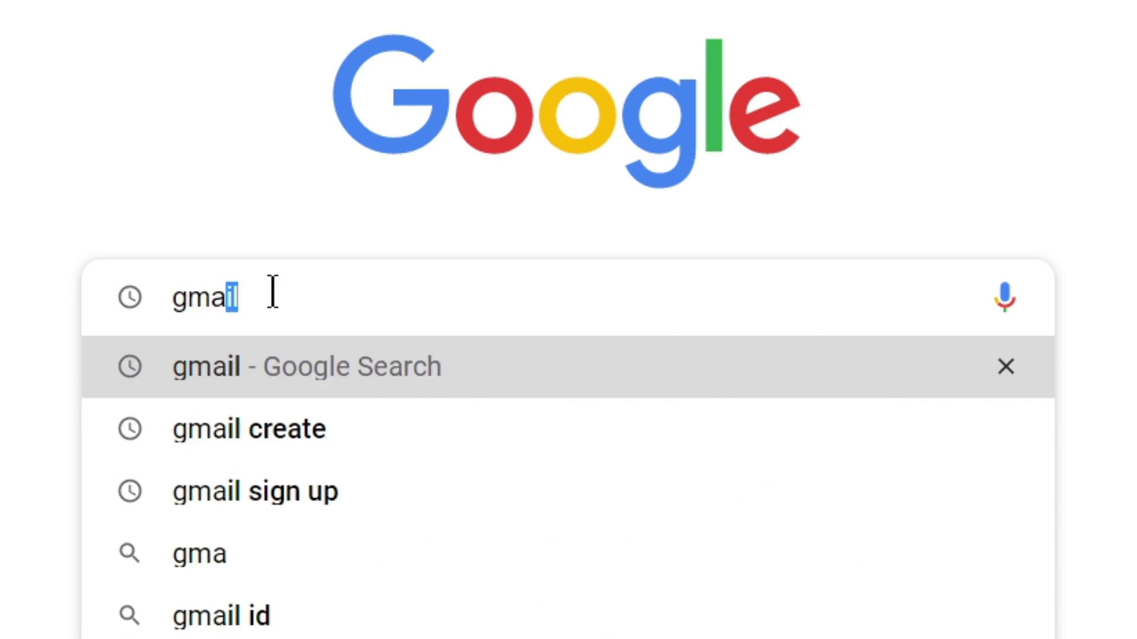
key(Return)
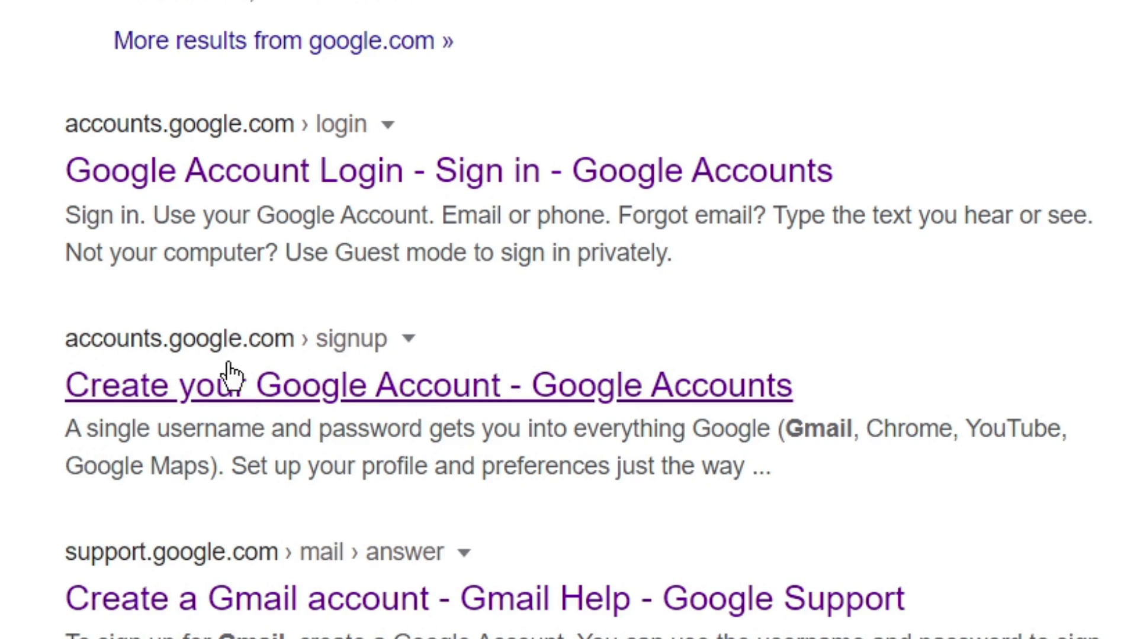
click(179, 396)
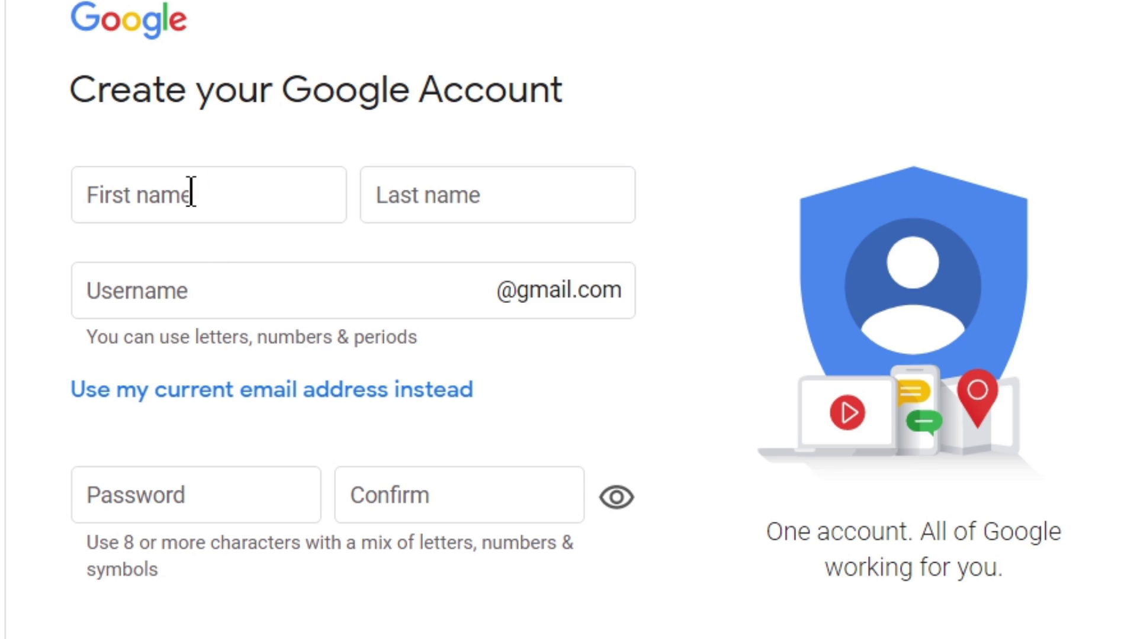
Enter the account holder's first name and last name in the sign-up form.
click(191, 194)
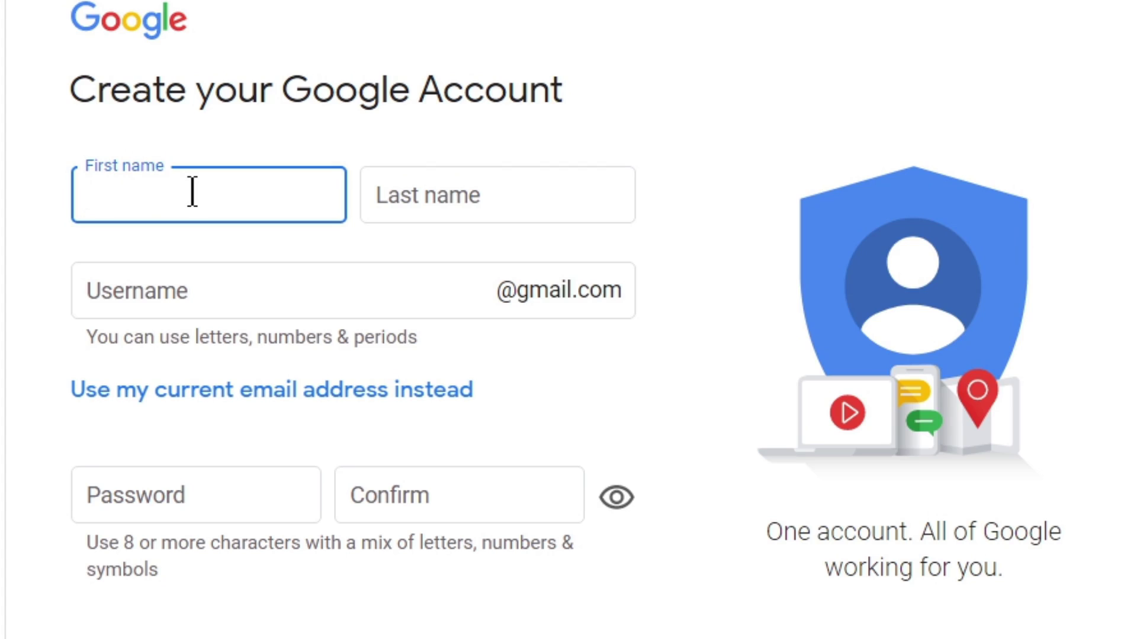
click(468, 201)
Propose a username for the new Gmail address in the Username field.
scroll(296, 249, down, 1)
click(181, 248)
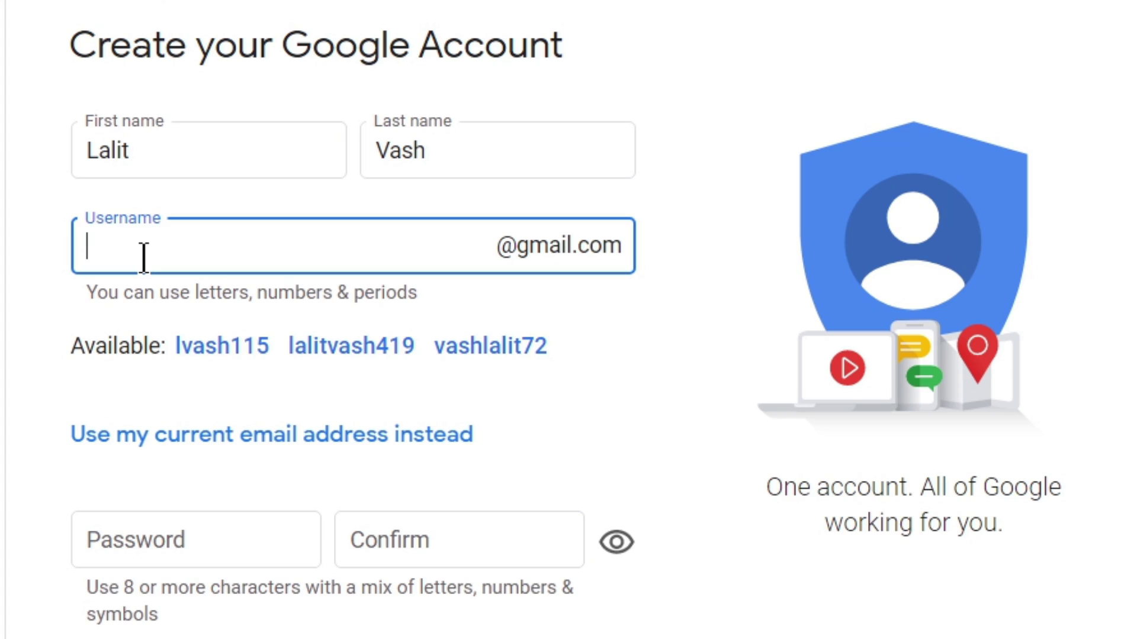
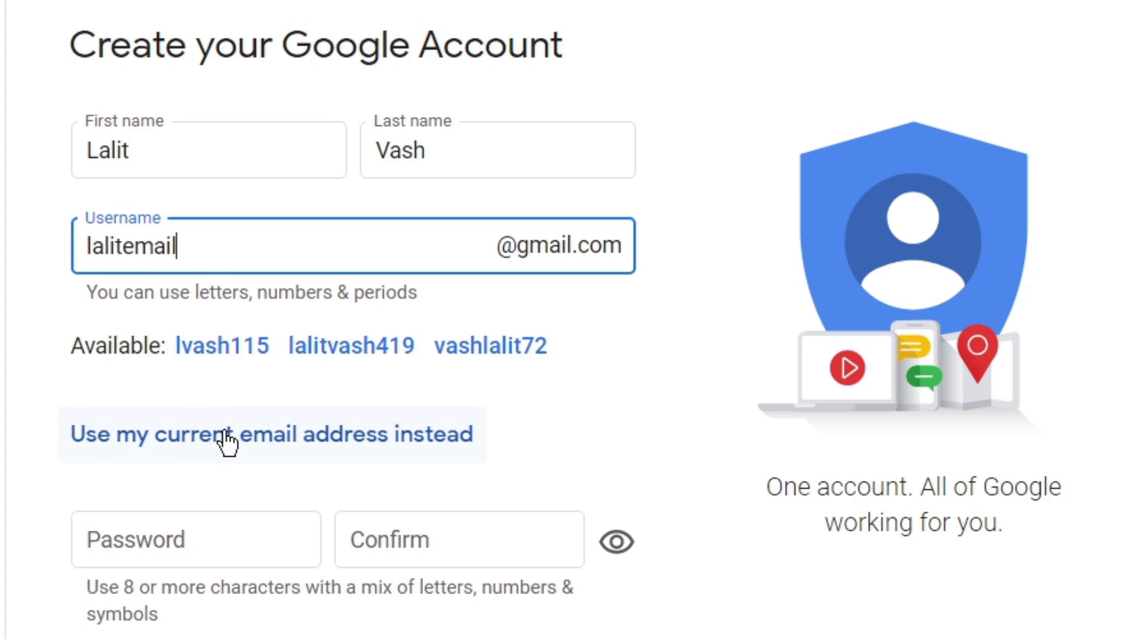
click(169, 549)
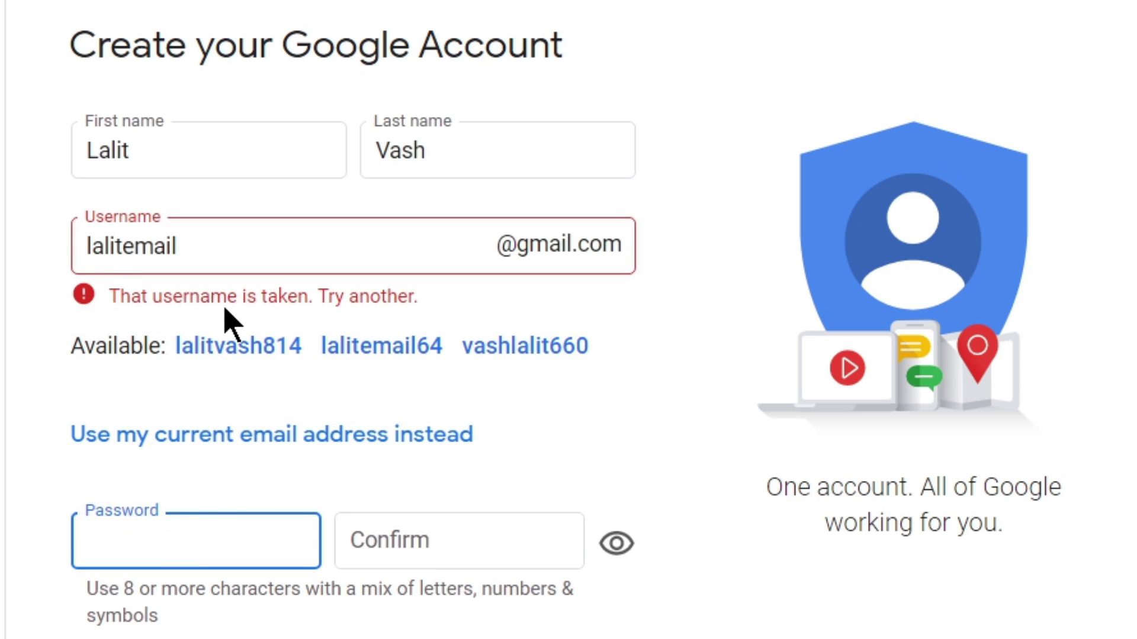
Replace the taken username with a different, available username.
click(222, 246)
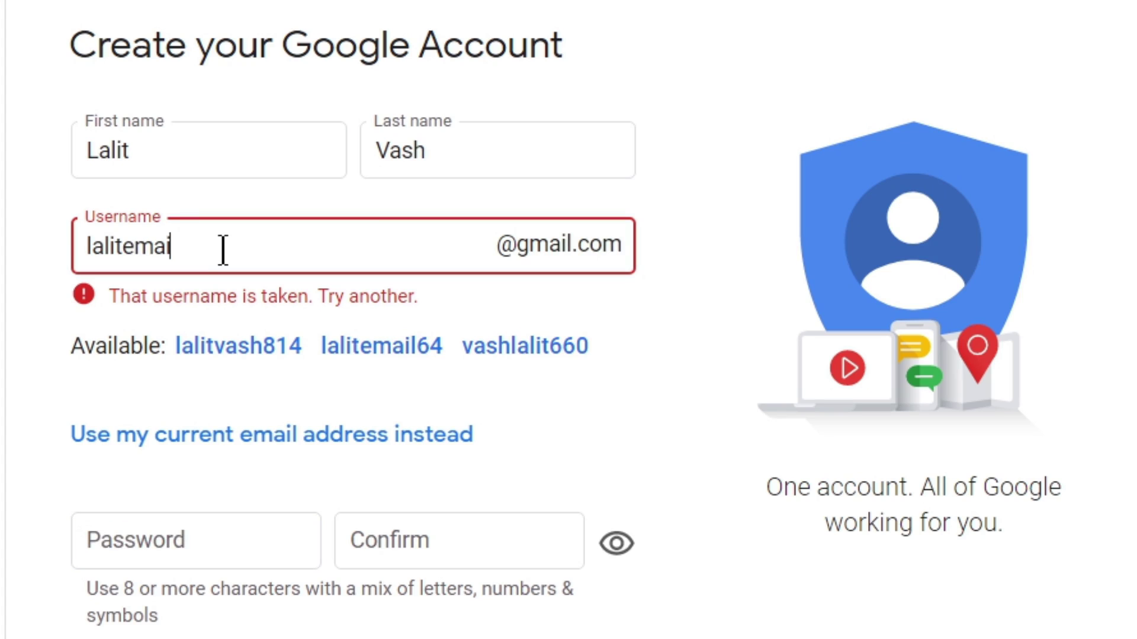
key(BackSpace)
key(BackSpace)
key(BackSpace)
key(BackSpace)
key(BackSpace)
key(BackSpace)
key(BackSpace)
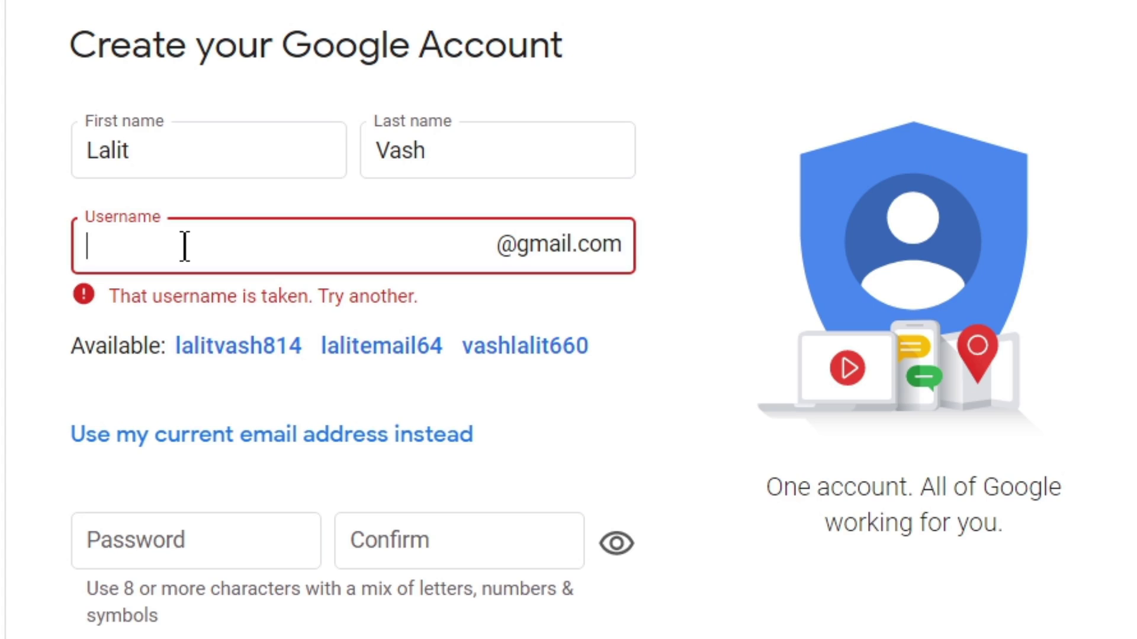
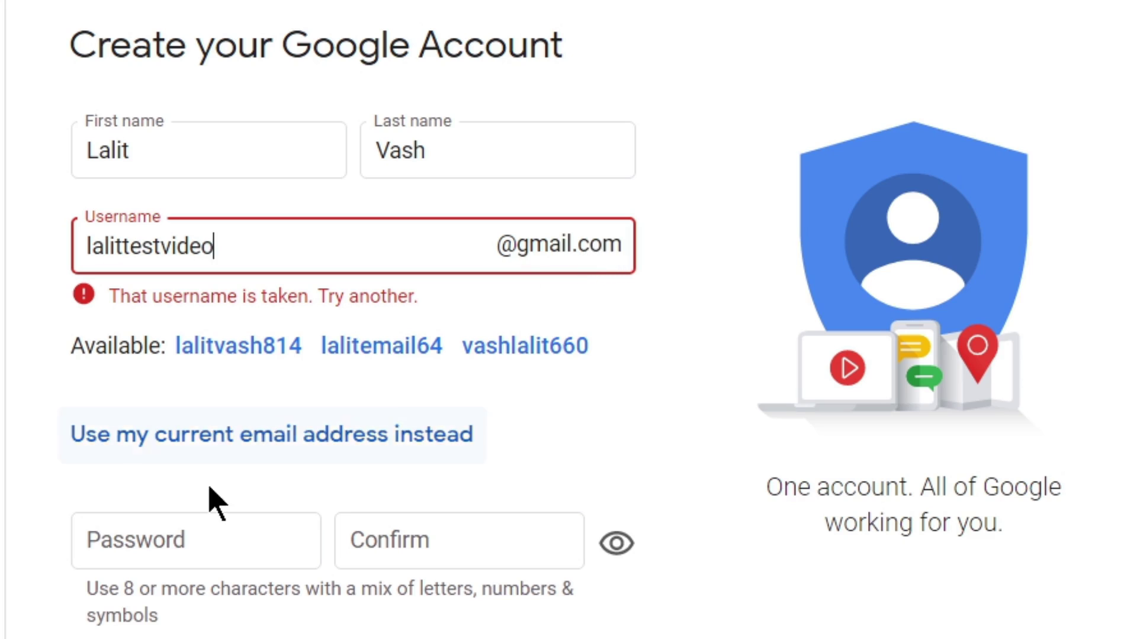
click(154, 538)
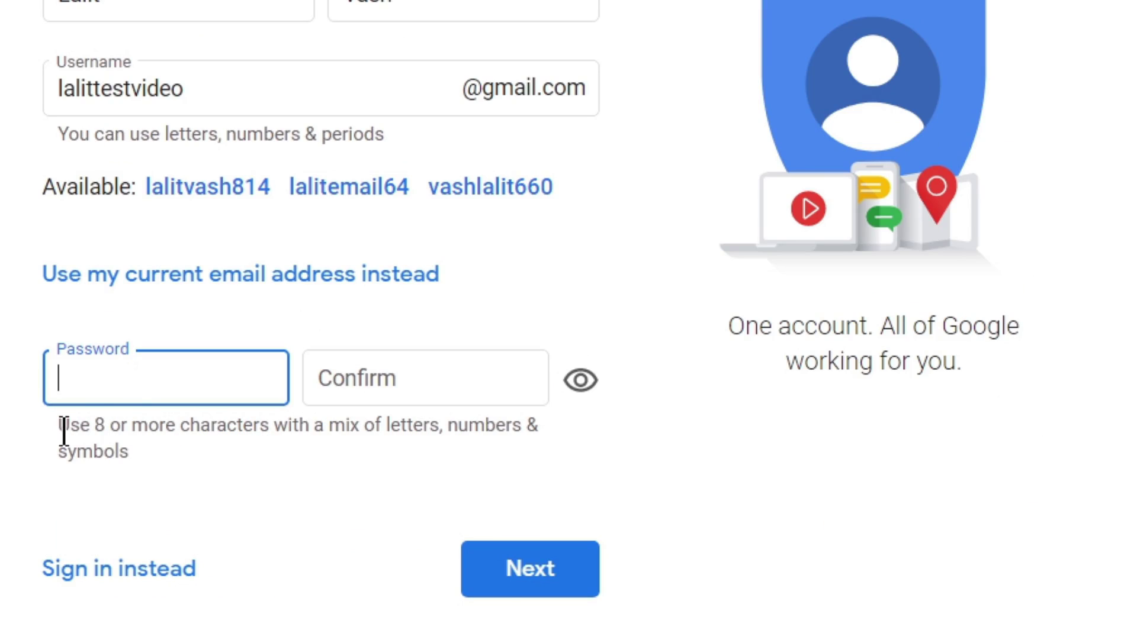
Enter the account password, paste it into Confirm, and submit the form with Next.
triple_click(84, 431)
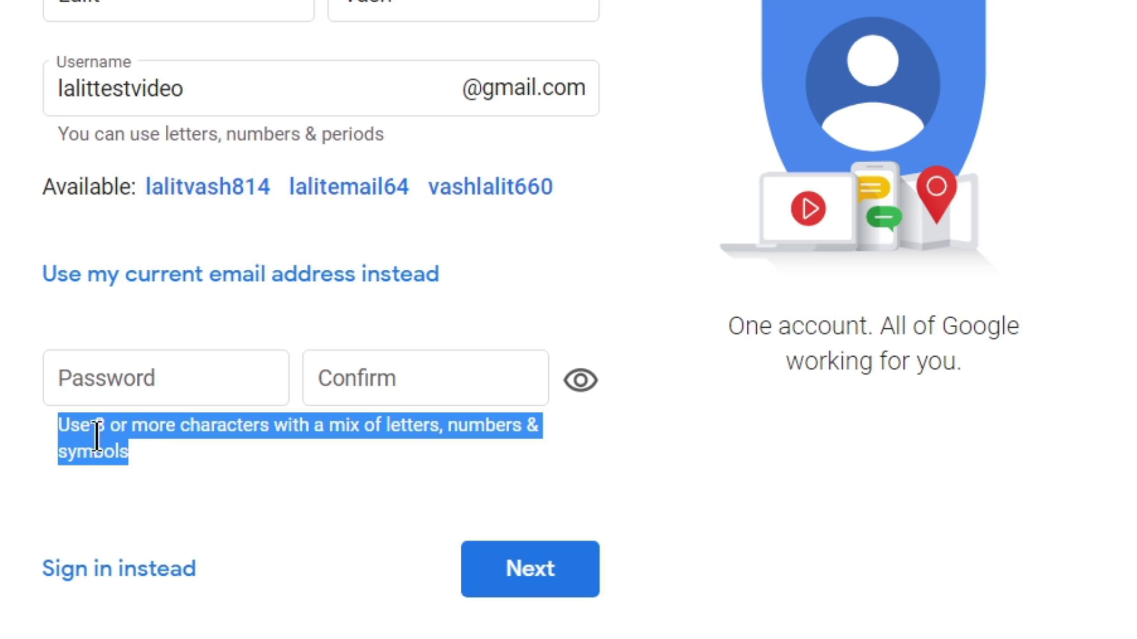
click(131, 386)
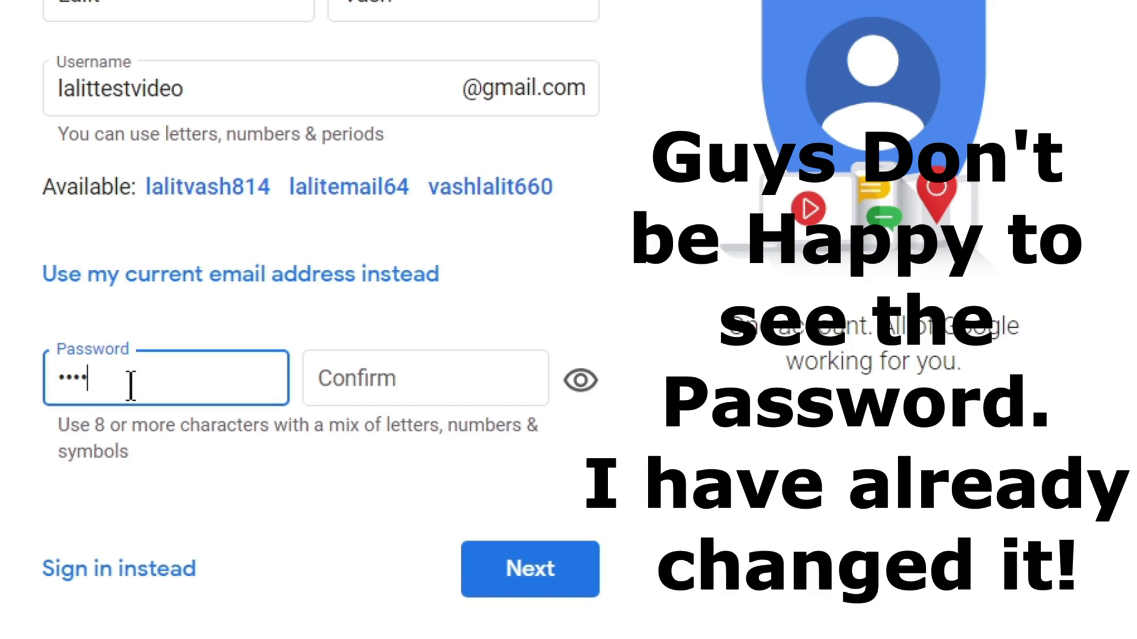
click(580, 382)
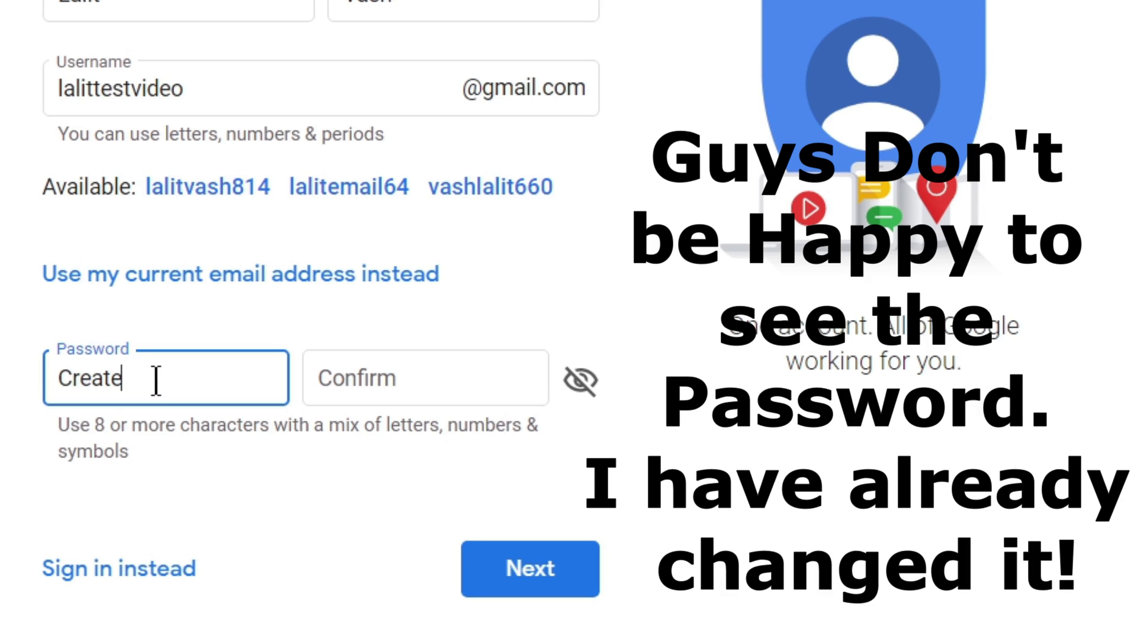
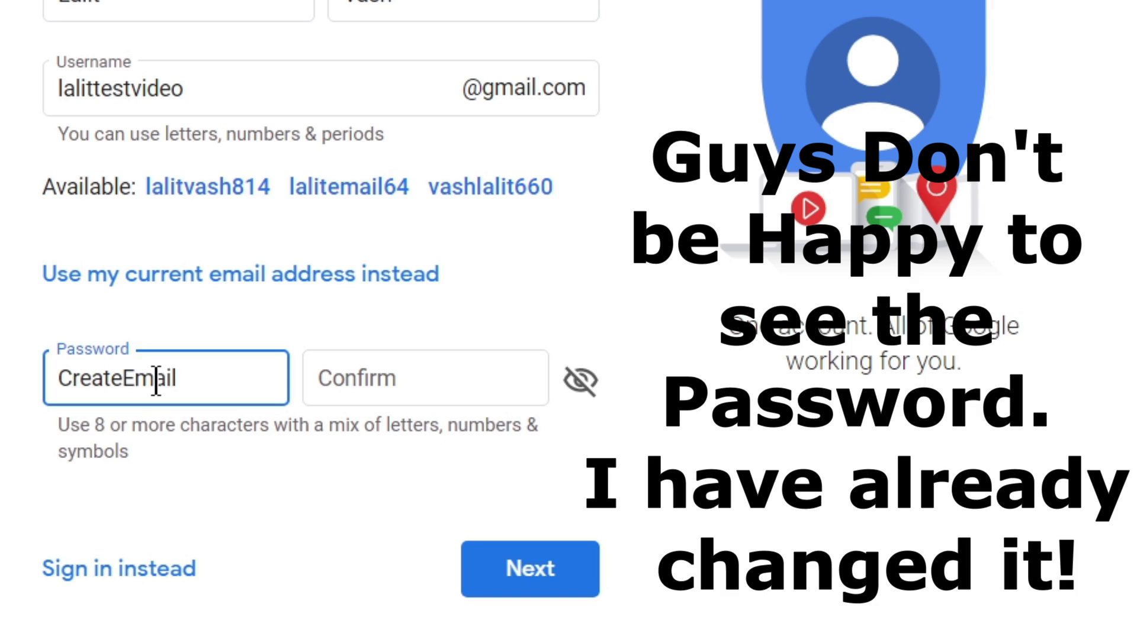
click(393, 386)
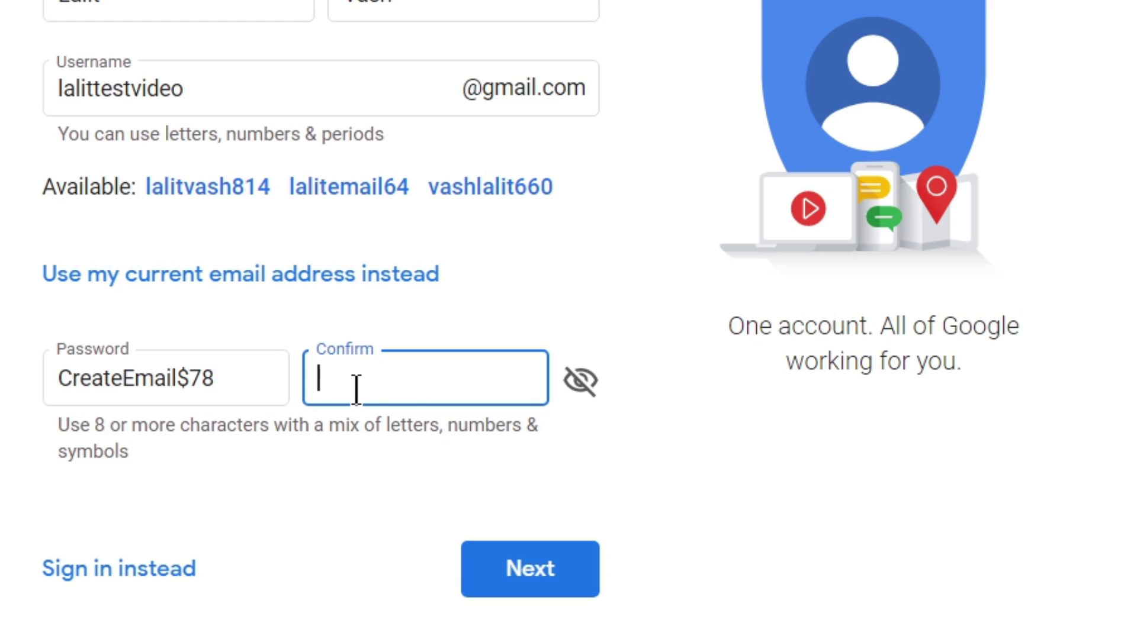
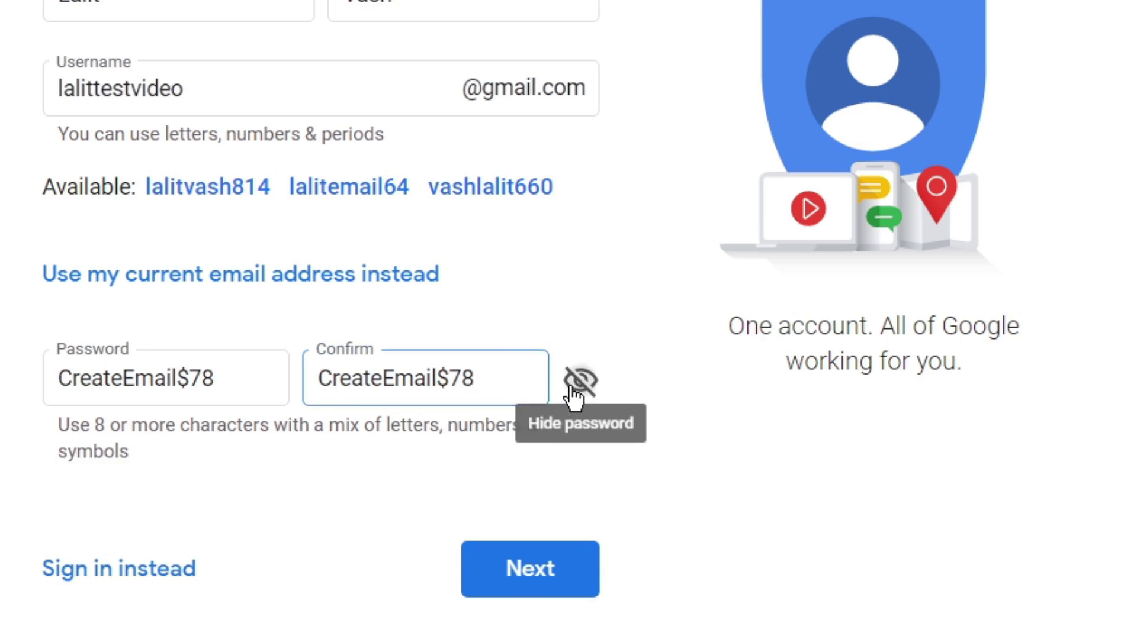
click(581, 381)
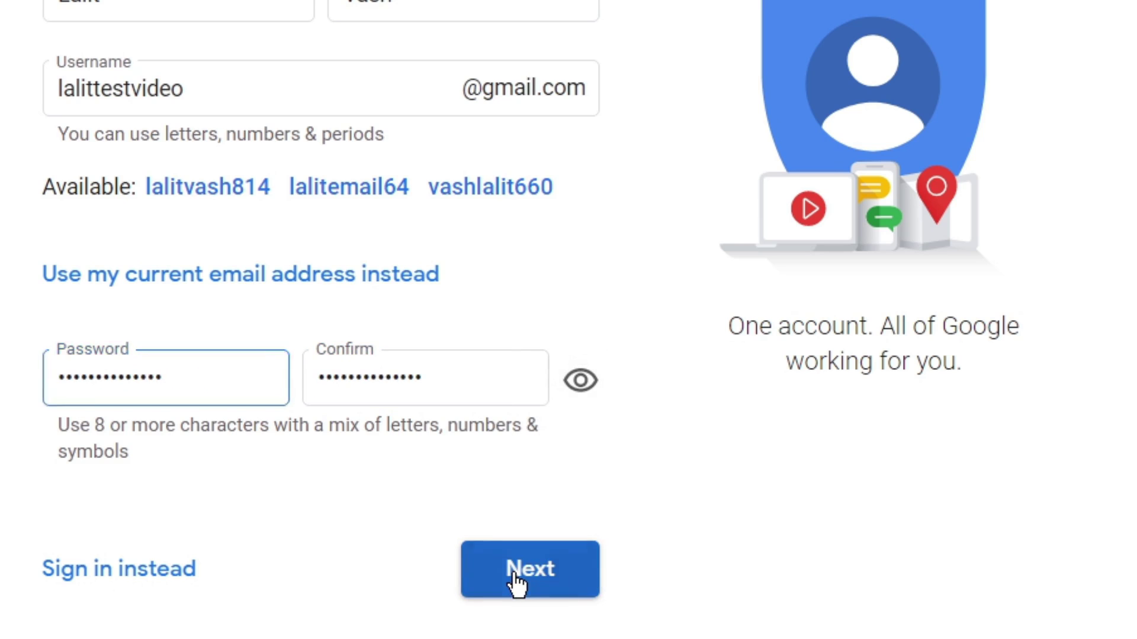
click(512, 580)
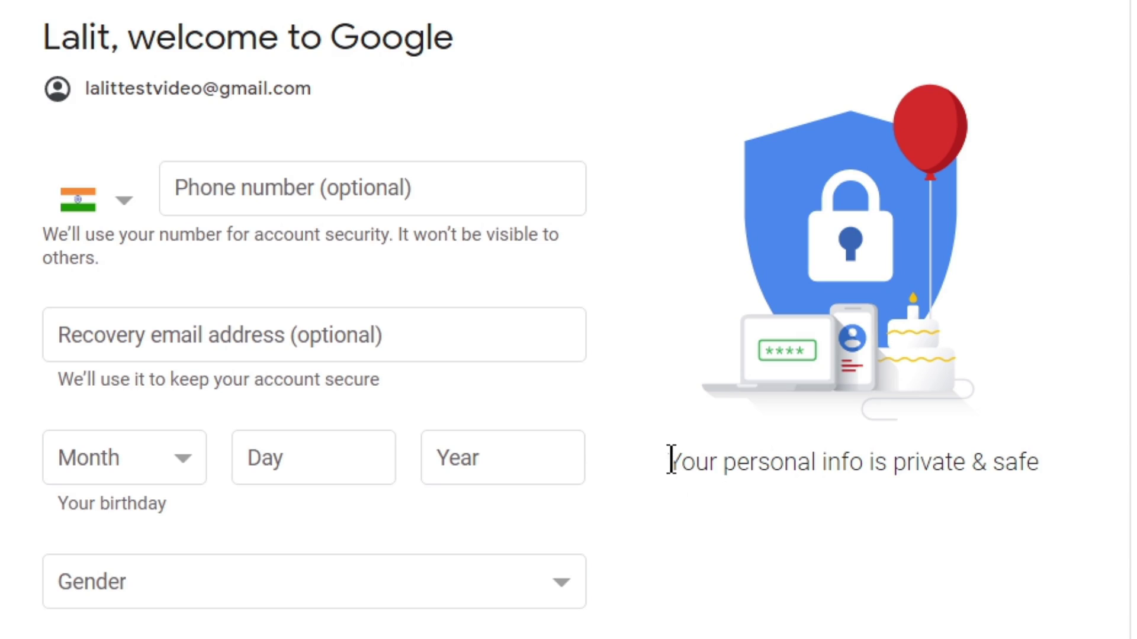
drag(671, 460, 1045, 470)
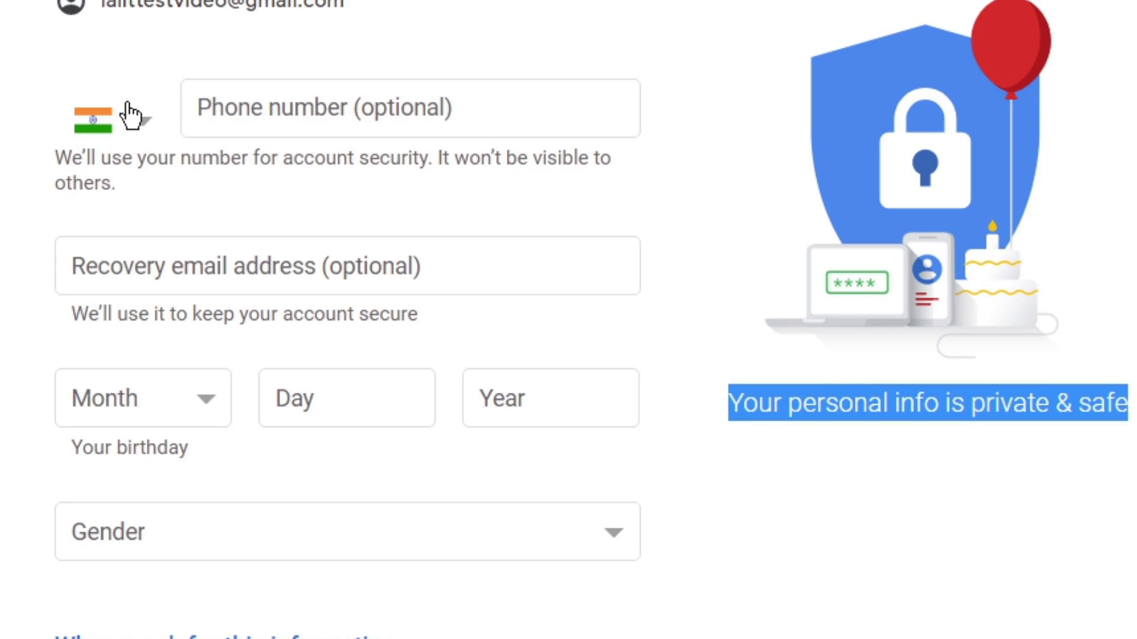
Keep India as the phone country code and set the birth month to February.
click(141, 132)
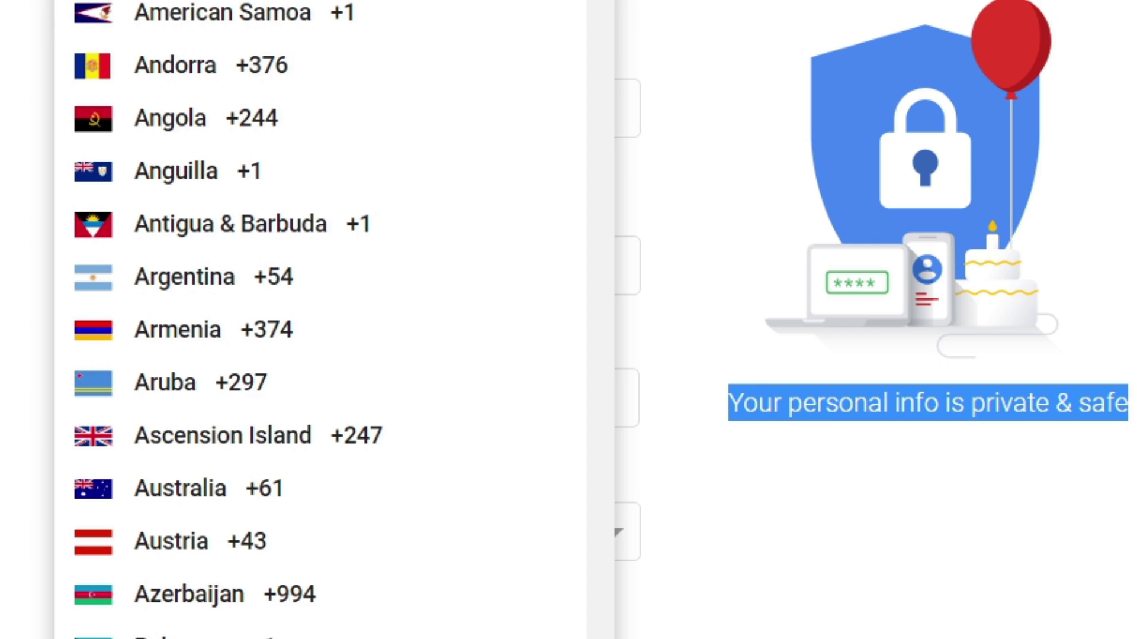
key(Escape)
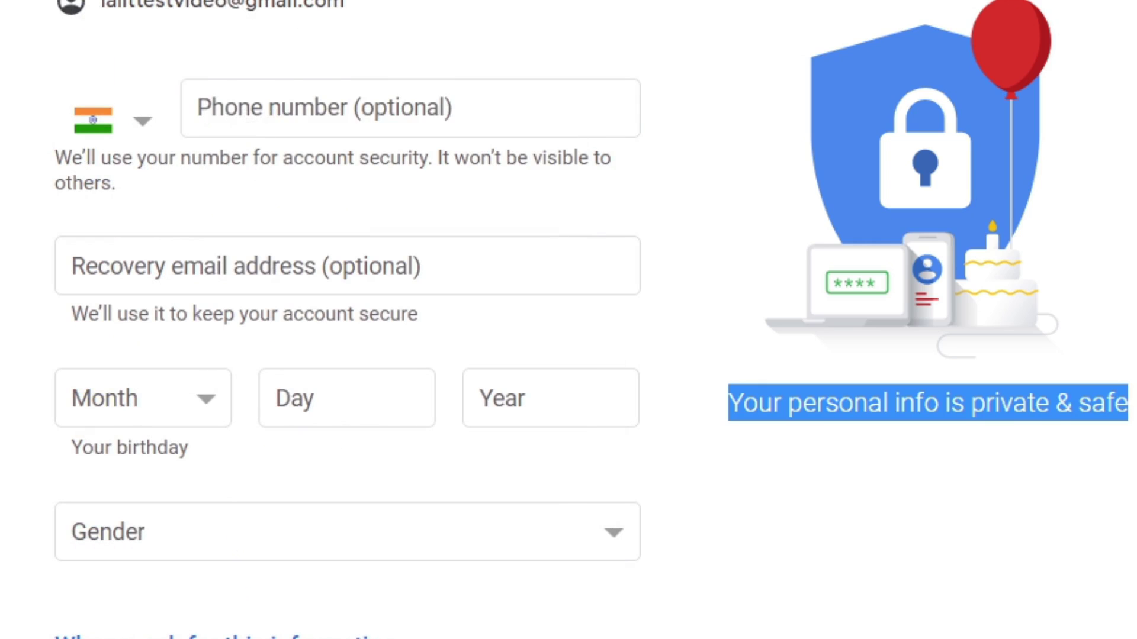
click(242, 113)
click(132, 267)
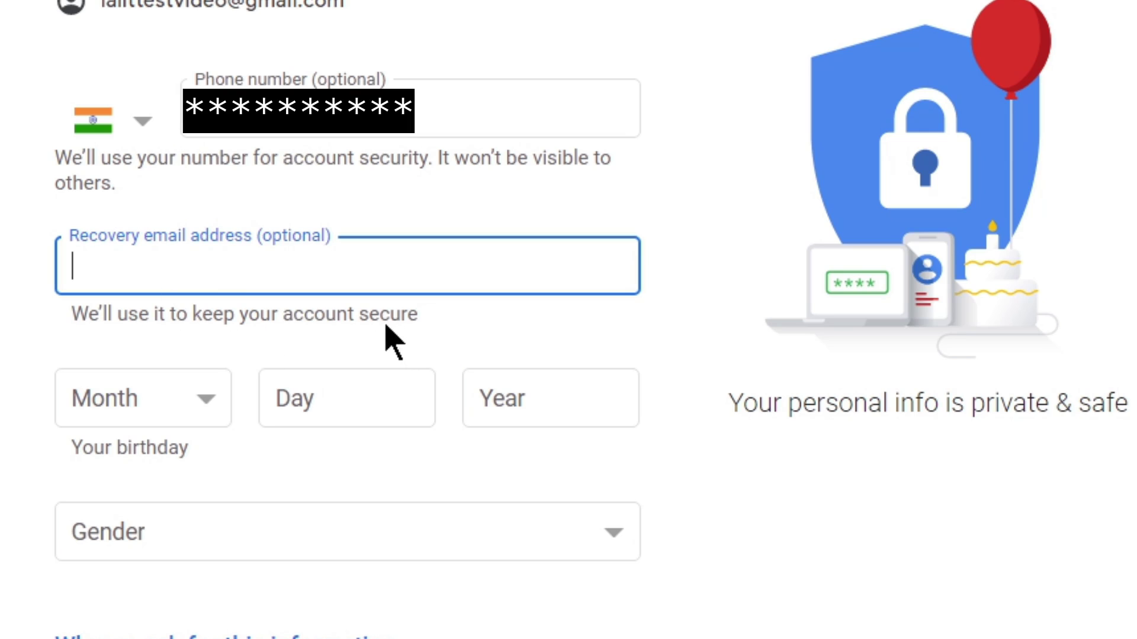
click(207, 408)
key(f)
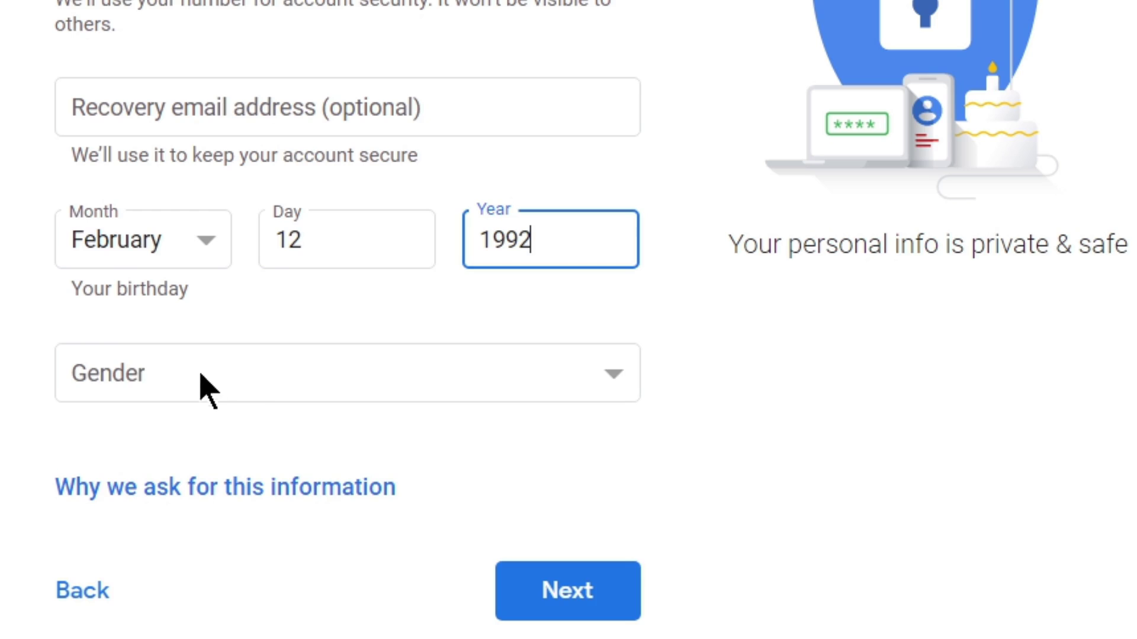
Choose Male as the gender and submit the birthday and gender details.
click(254, 376)
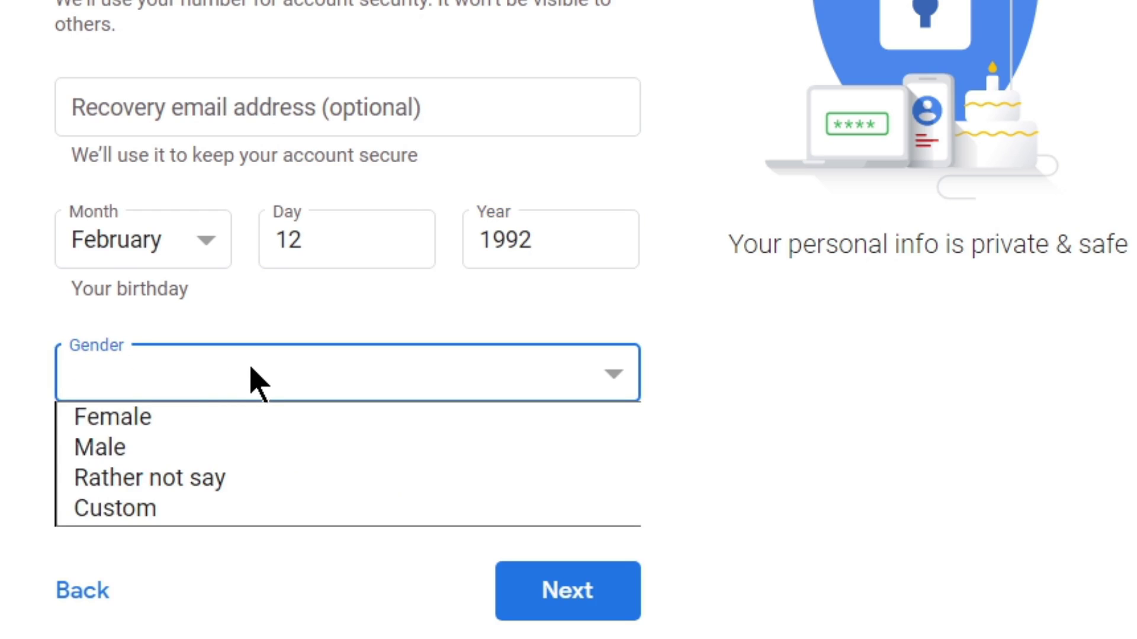
click(122, 456)
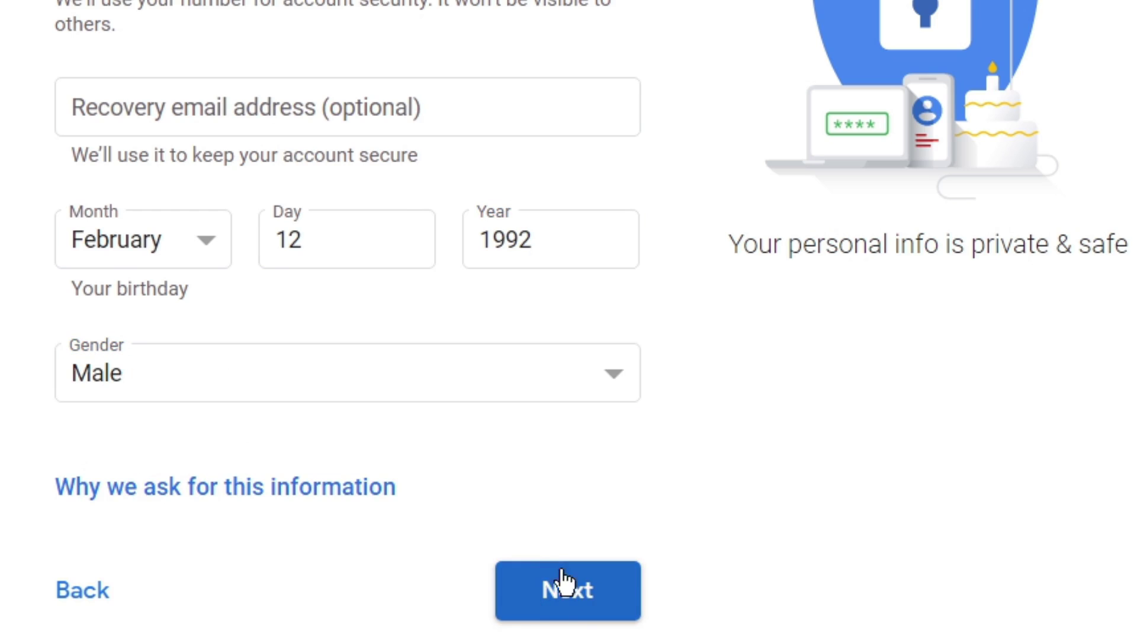
click(563, 598)
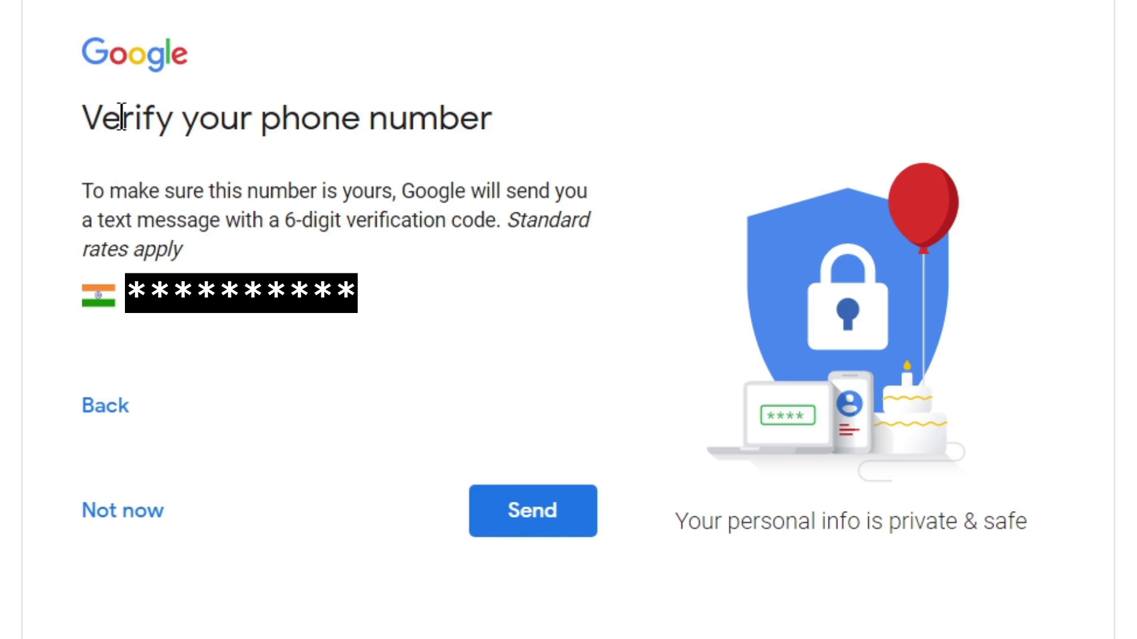
Send the 6-digit verification code by text to the entered phone number.
triple_click(203, 254)
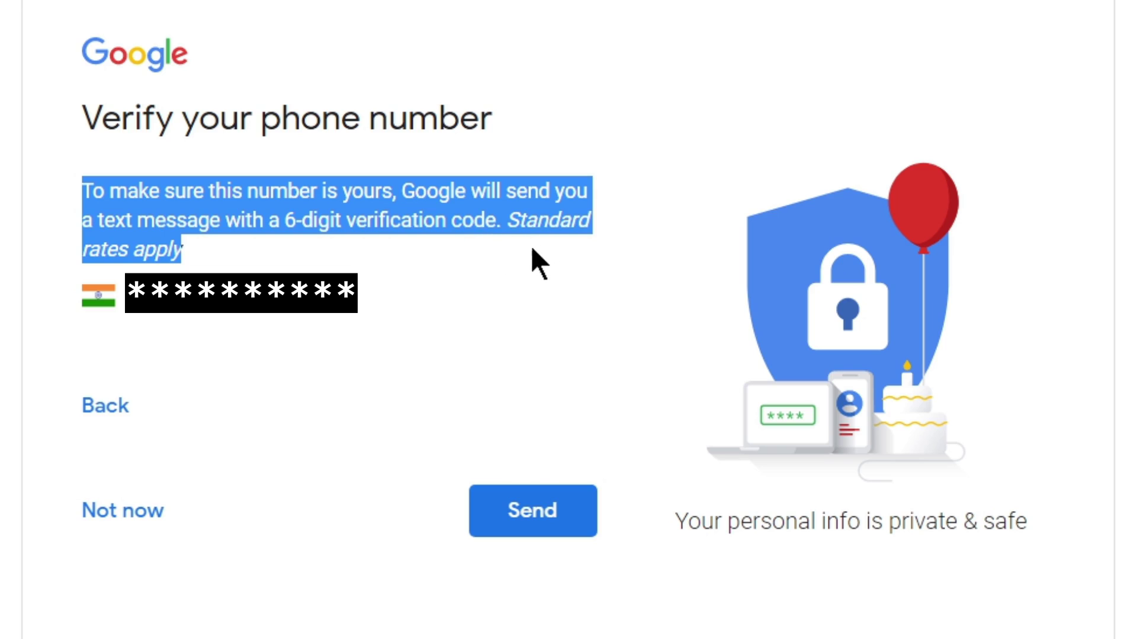
click(326, 234)
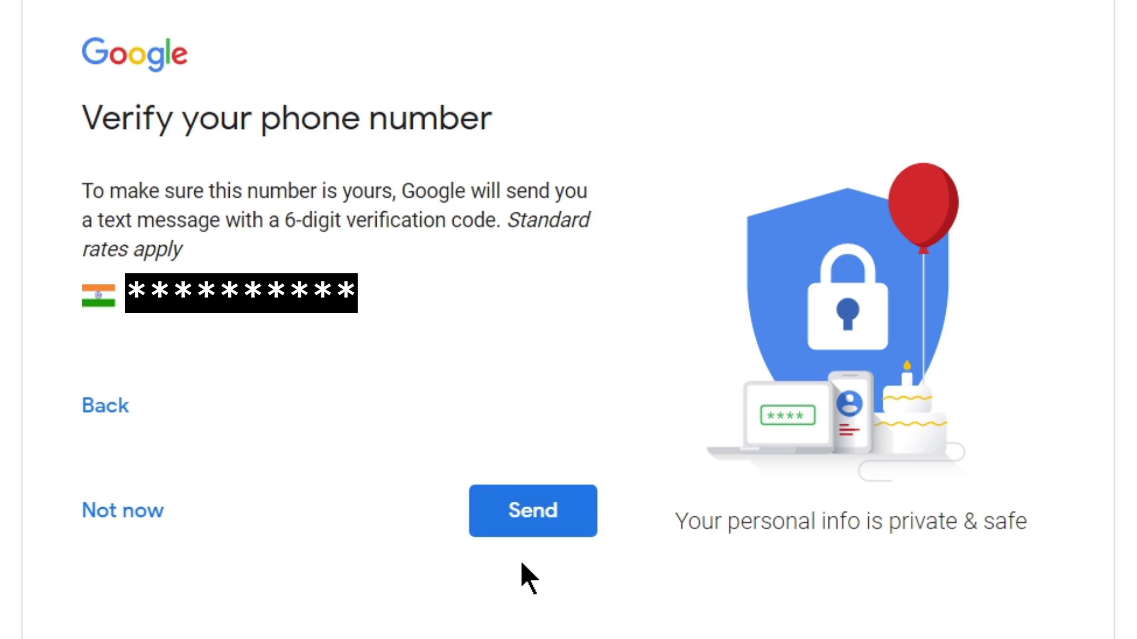
click(533, 524)
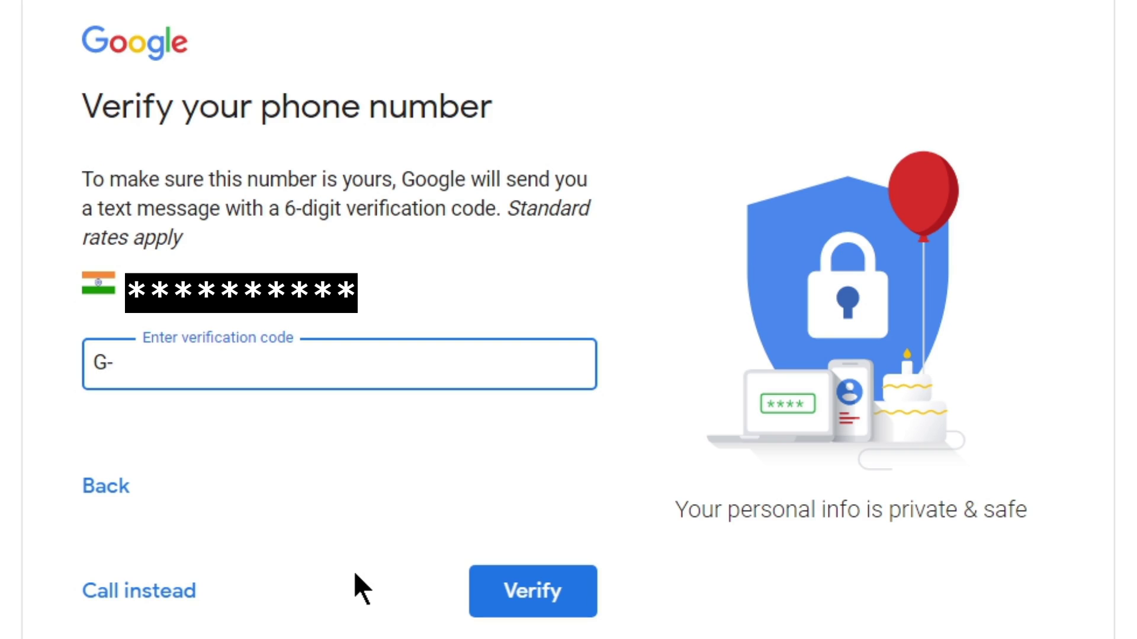
Paste the texted verification code and verify the phone number.
key(ctrl+v)
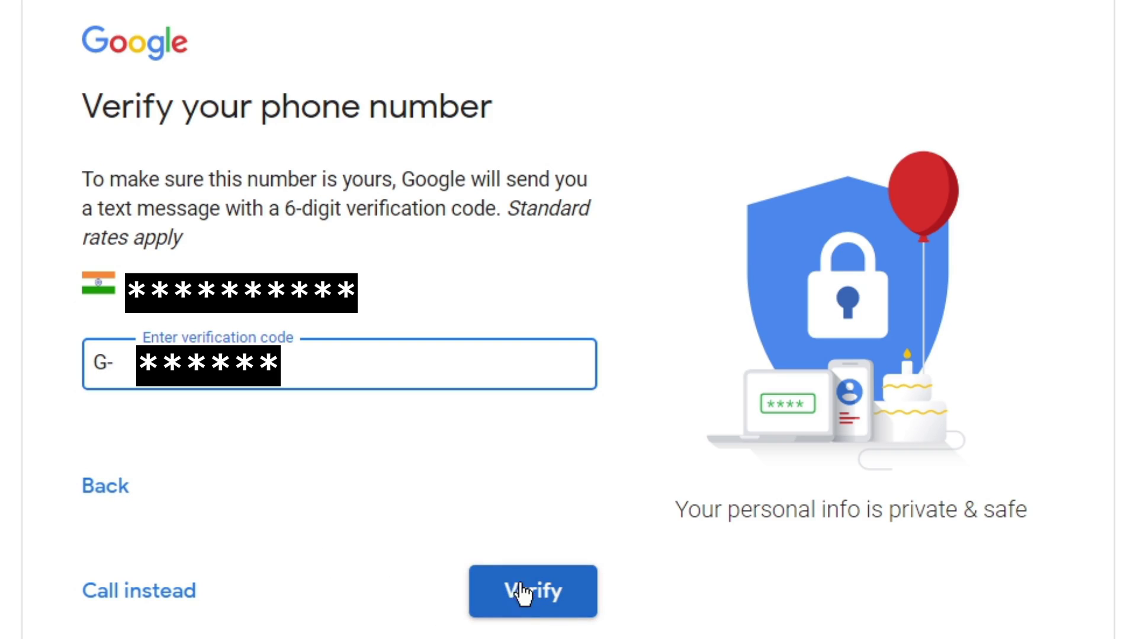
click(534, 595)
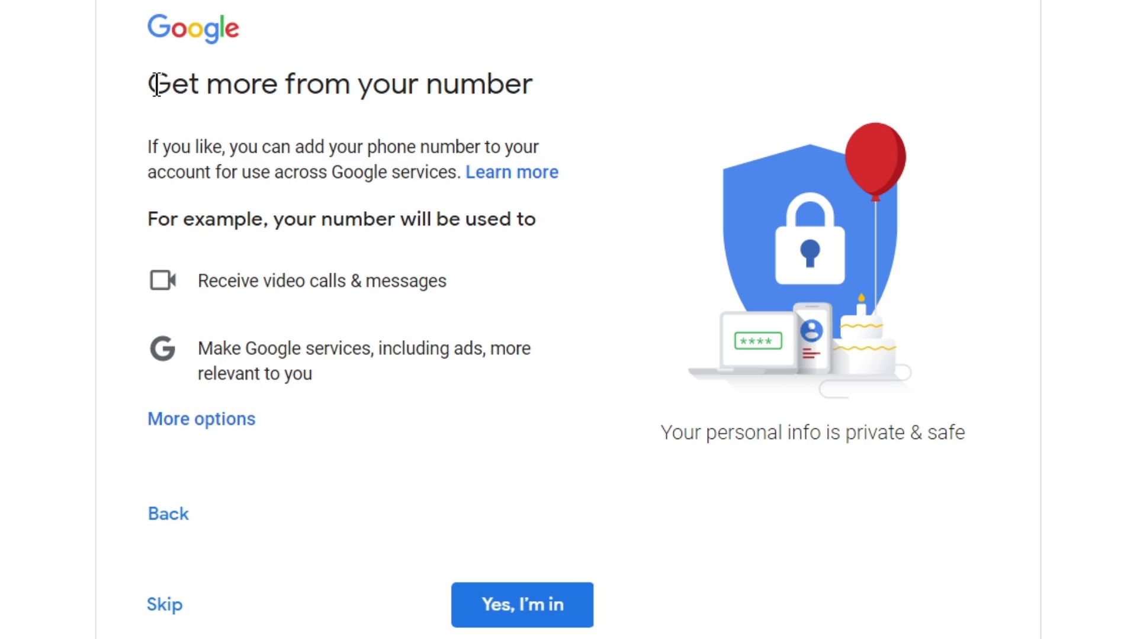
Skip the 'Get more from your number' offer to reach Privacy and Terms.
drag(152, 80, 533, 98)
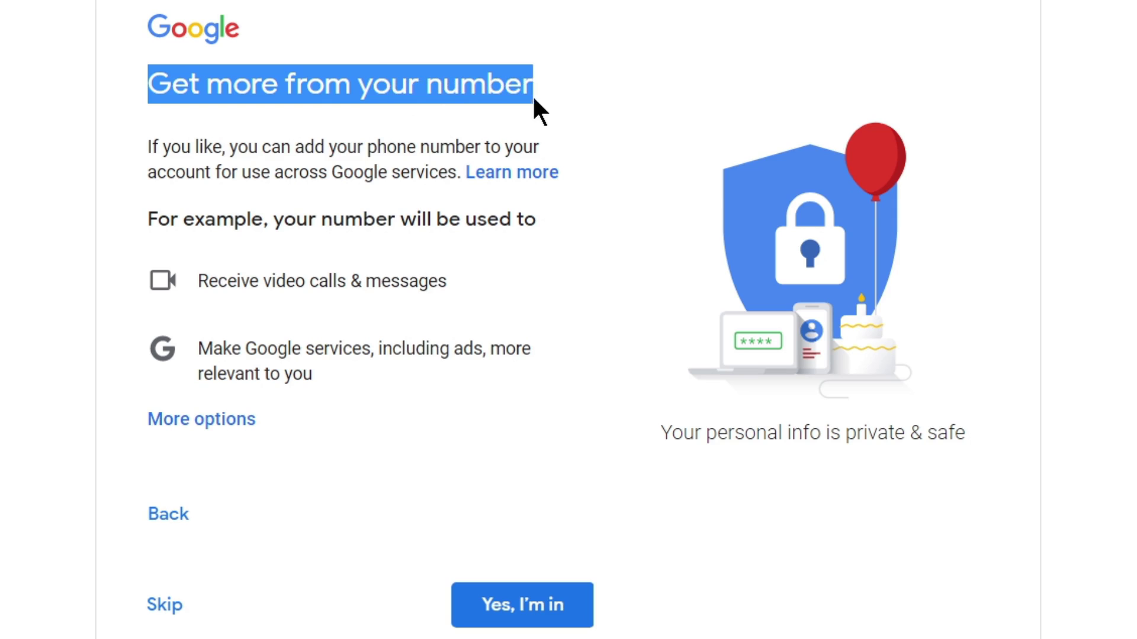
click(220, 143)
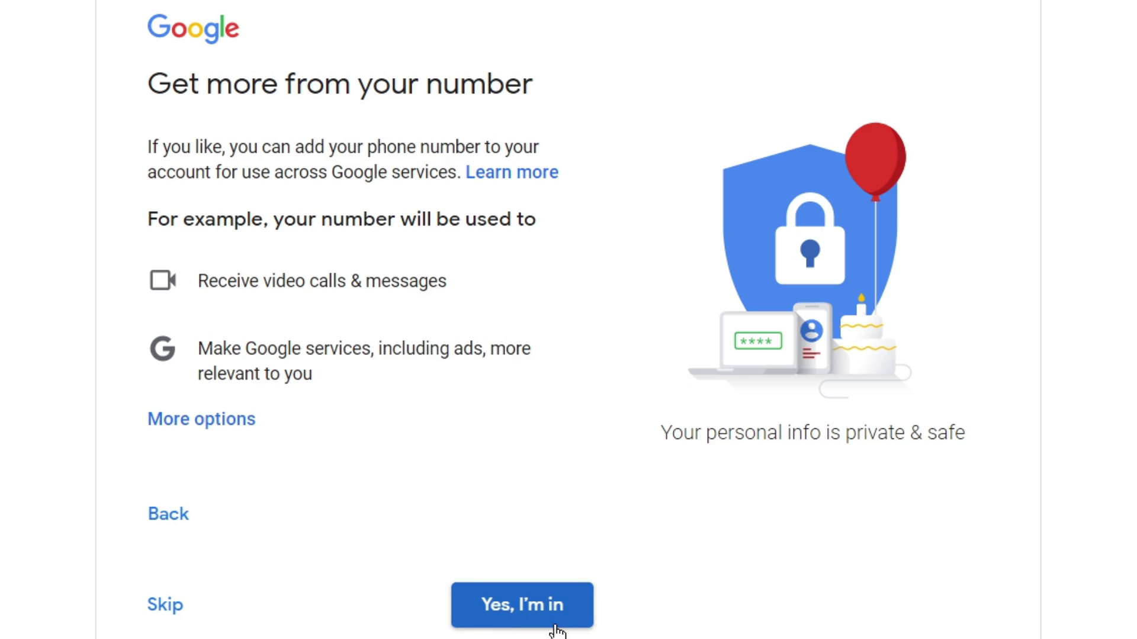
click(169, 610)
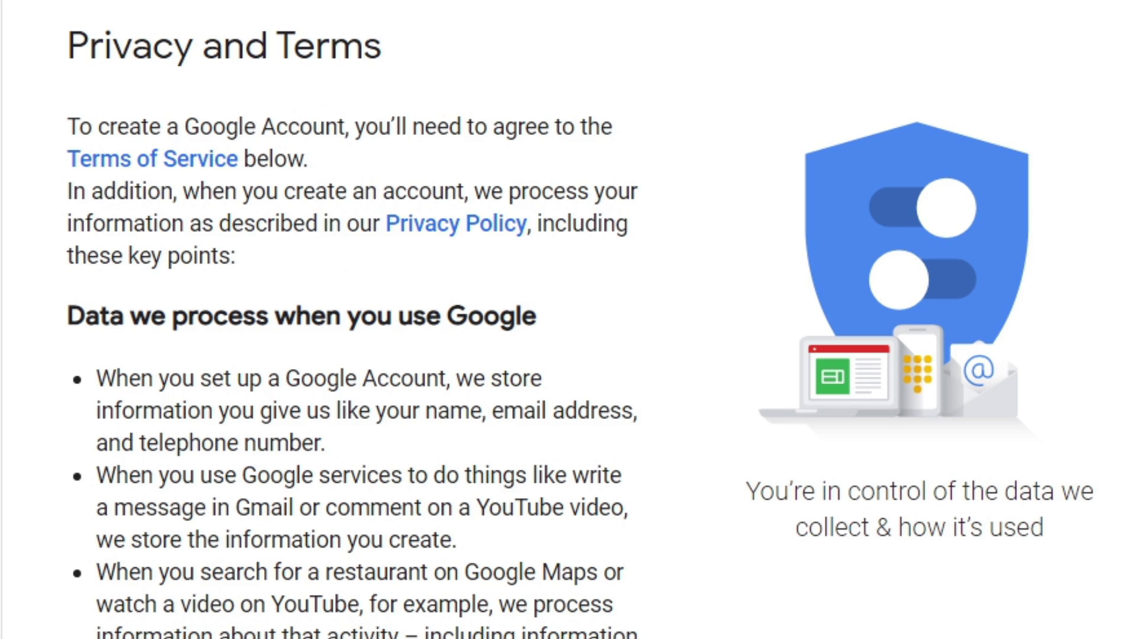
Scroll to the end of Privacy and Terms and accept them with I agree.
scroll(569, 320, down, 10)
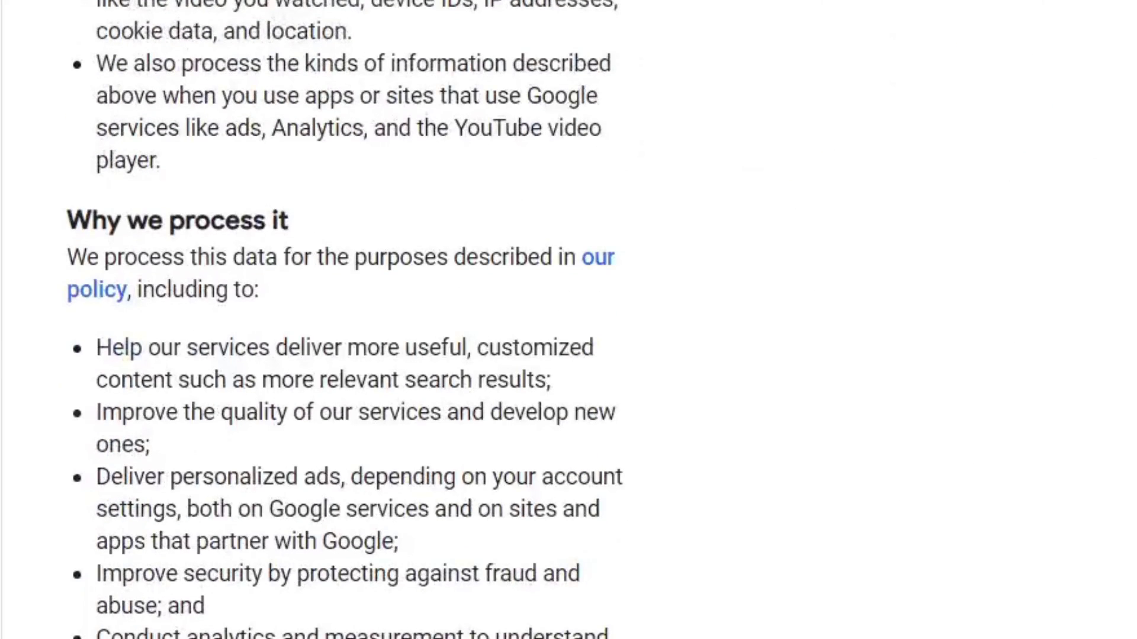
scroll(569, 319, down, 6)
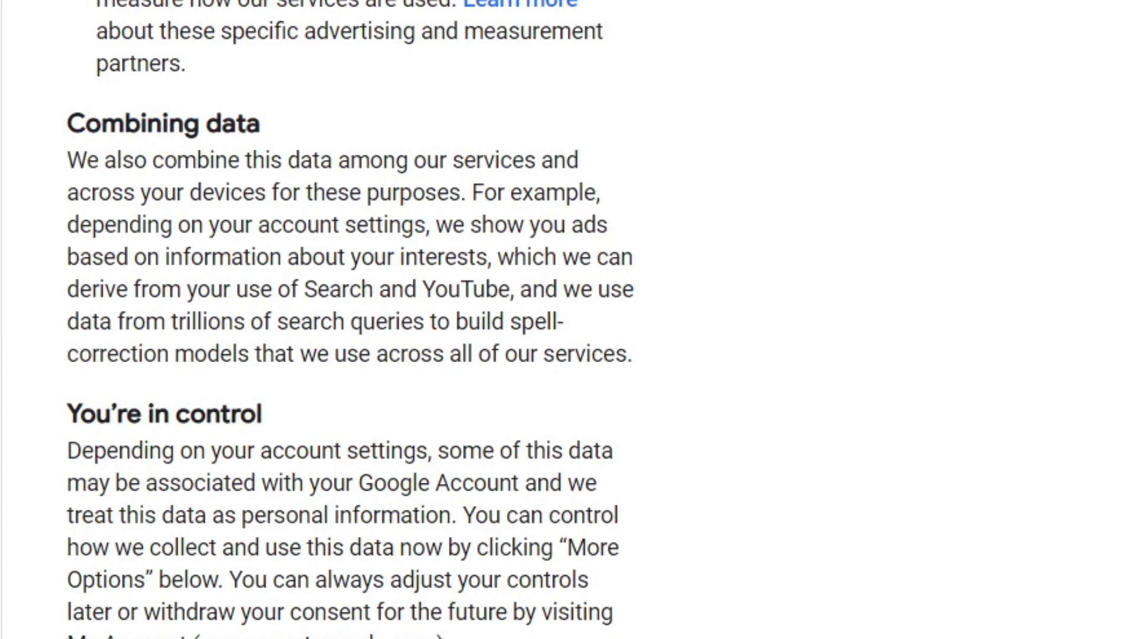
scroll(376, 581, down, 3)
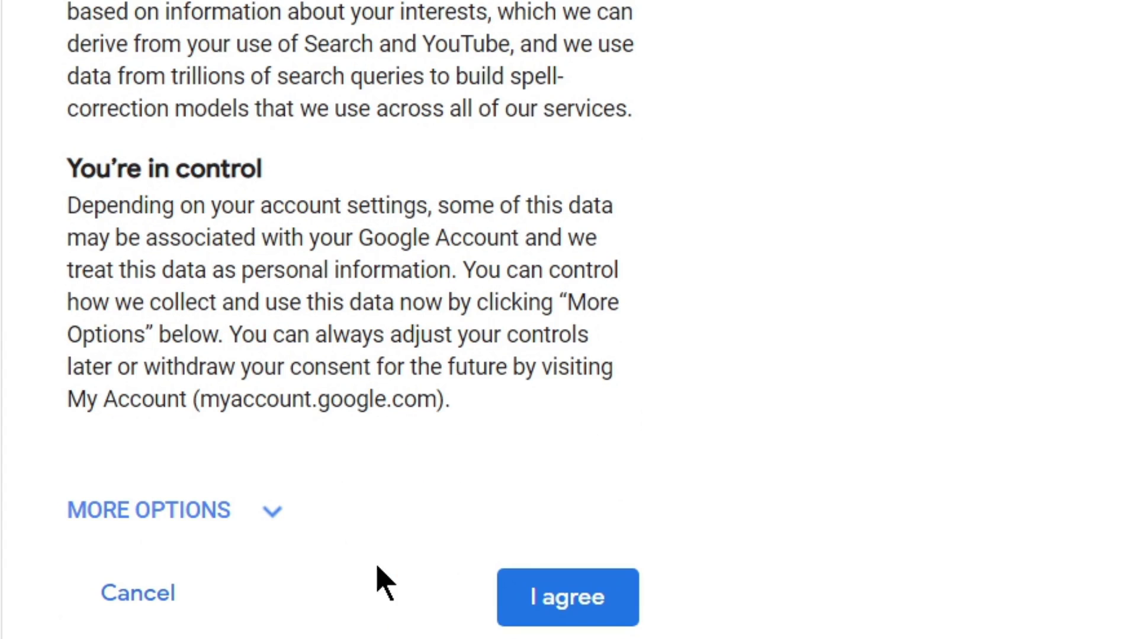
click(574, 601)
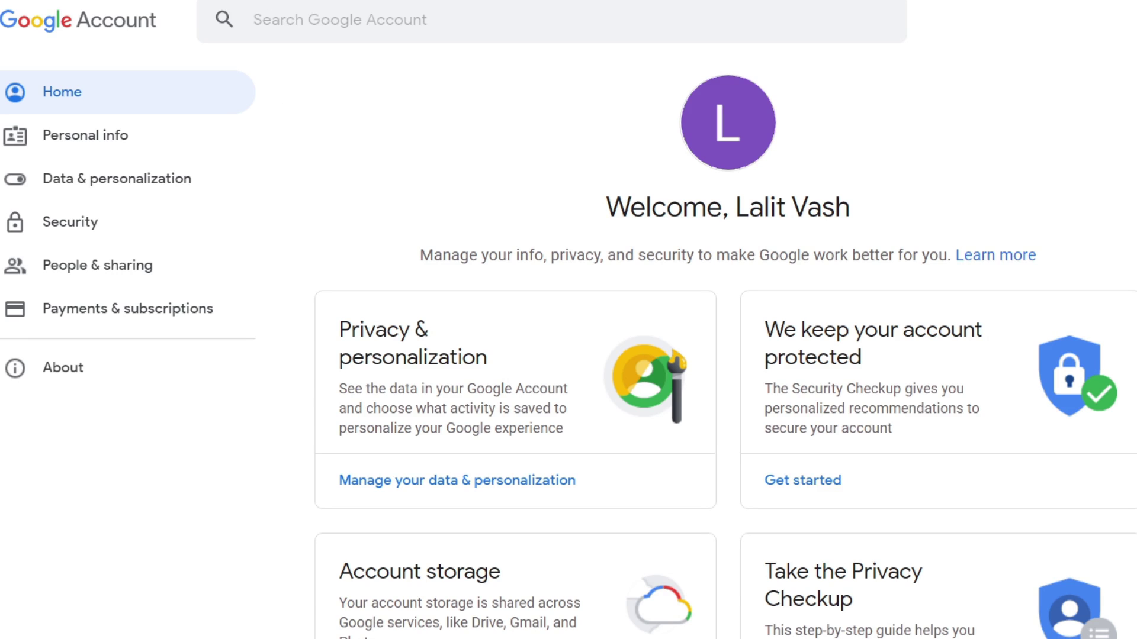
Open a new Chrome tab showing the Google homepage.
click(198, 12)
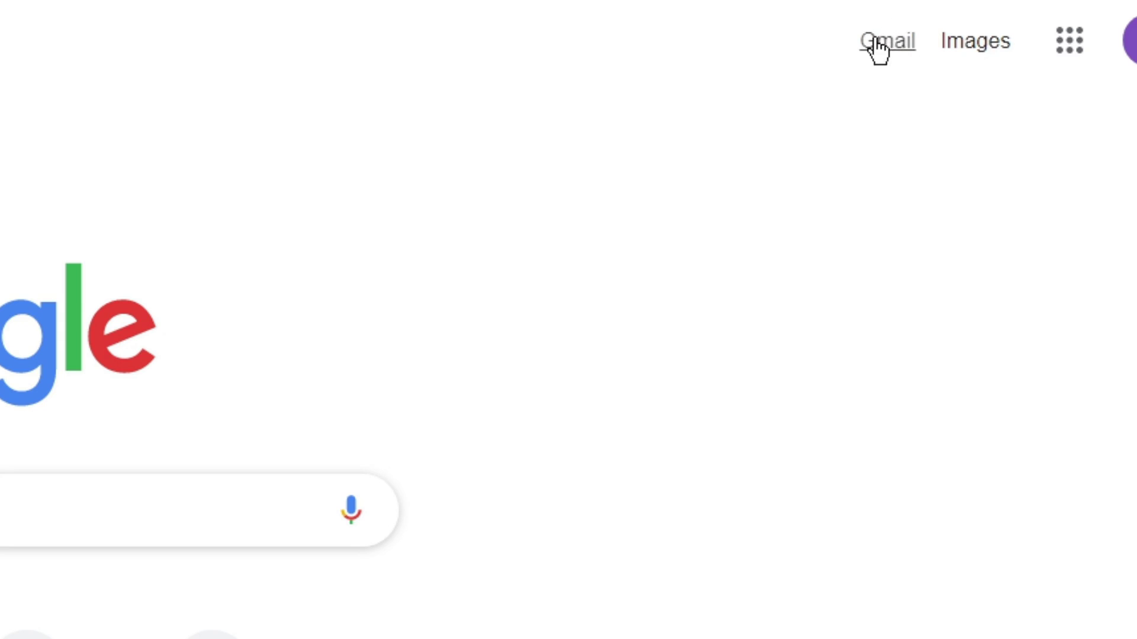
Run a Google search for 'gmail' to get to the new account's inbox.
click(0, 480)
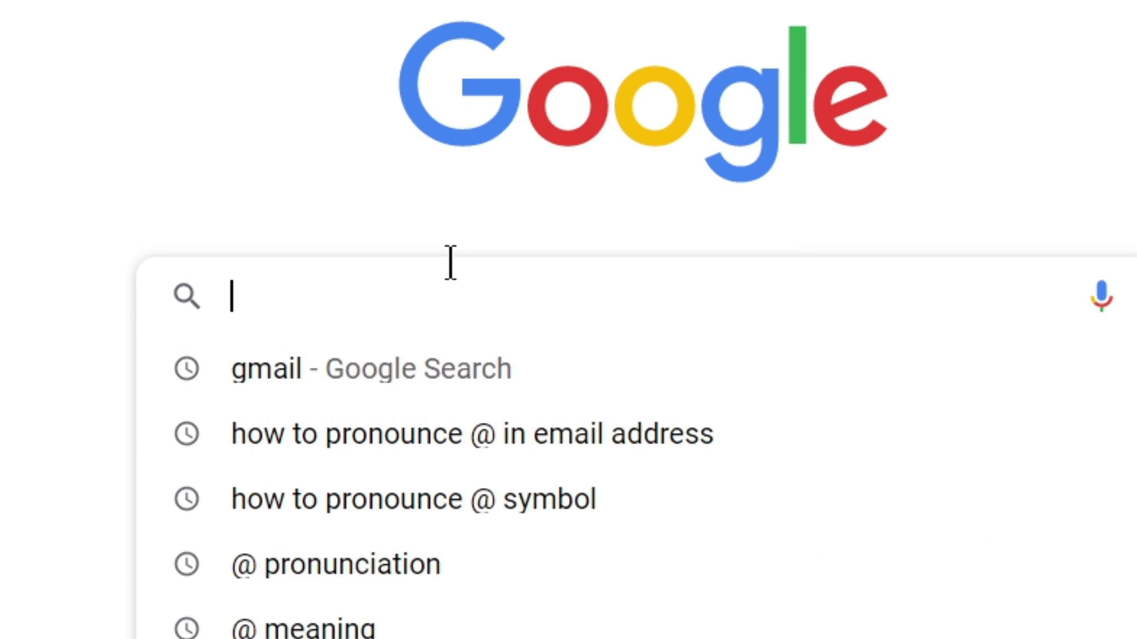
text(gmail)
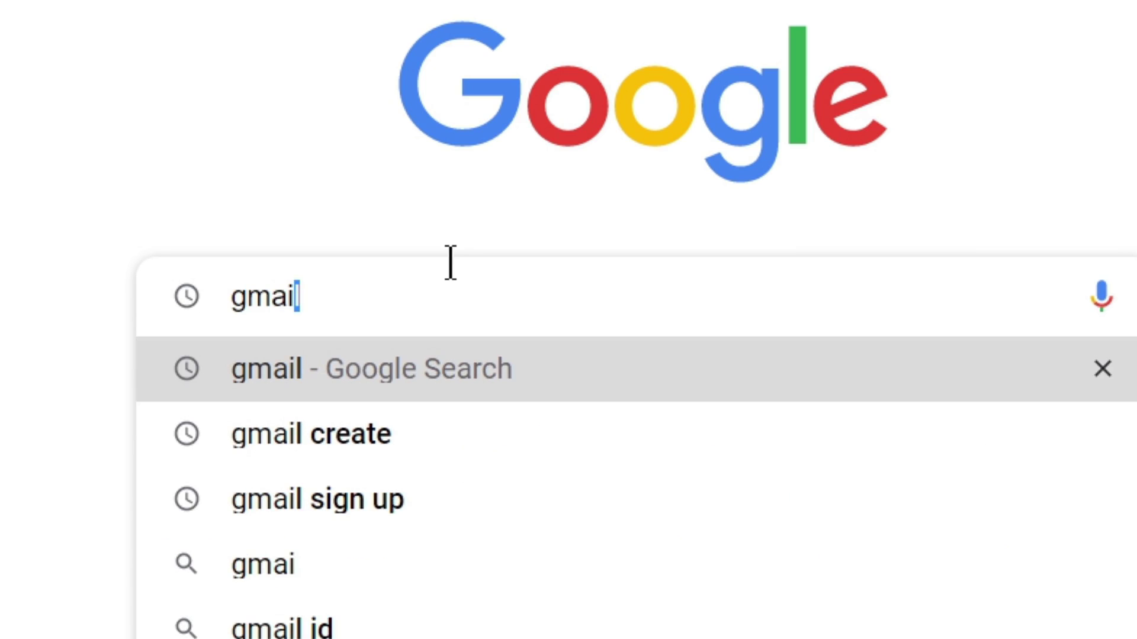
key(Return)
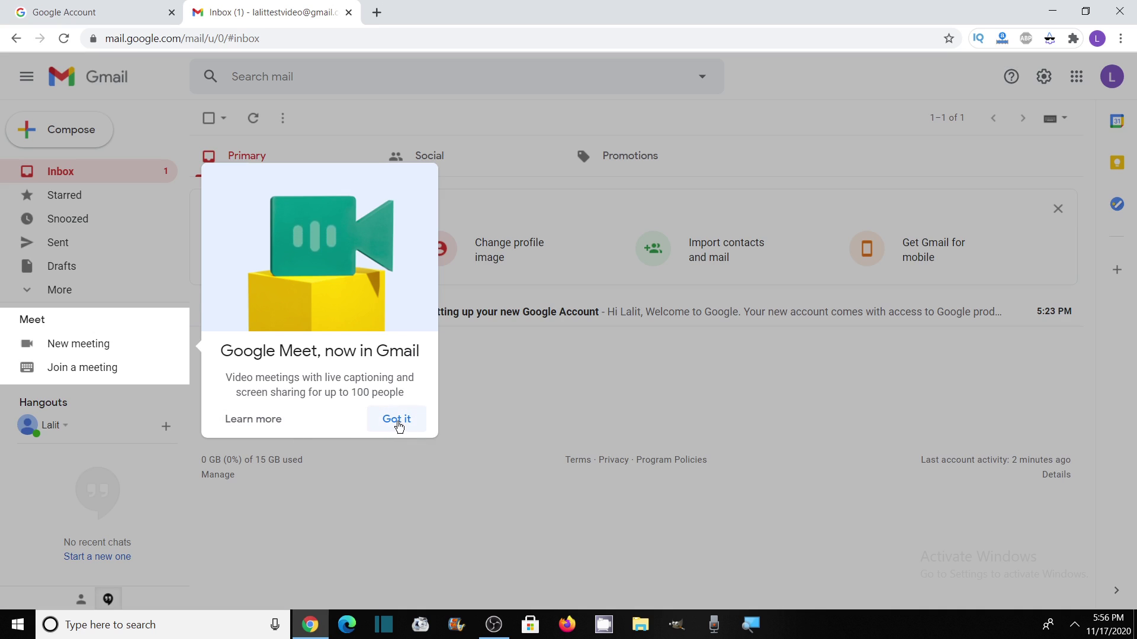
Dismiss the Google Meet notice and open the 'Finish setting up your new Google Account' email.
click(397, 425)
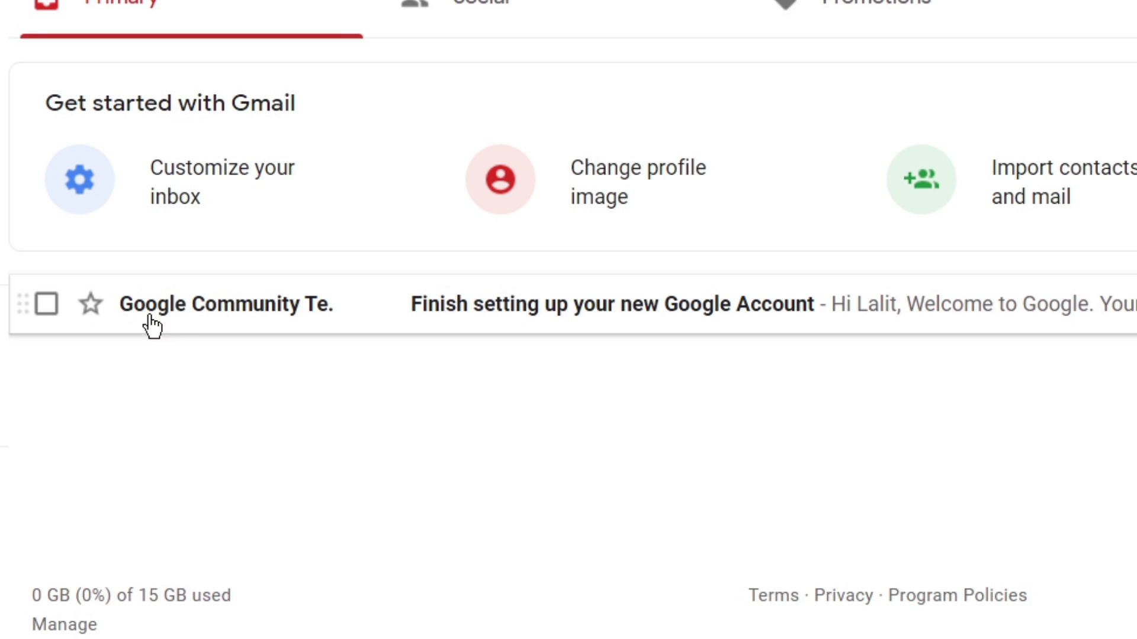
mouse_move(228, 311)
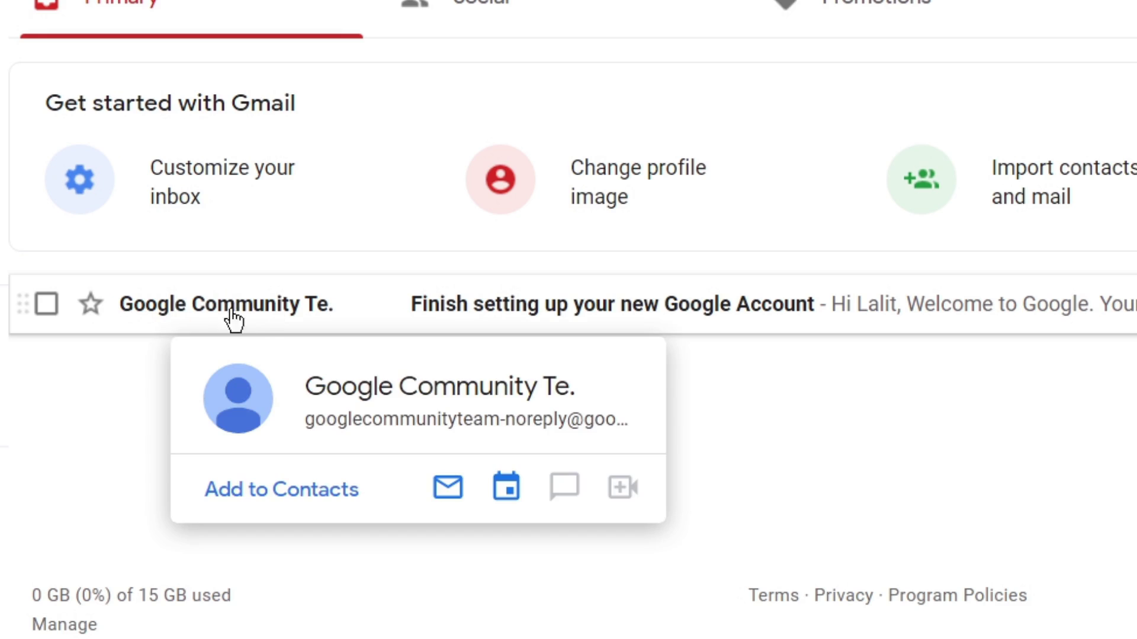
click(292, 311)
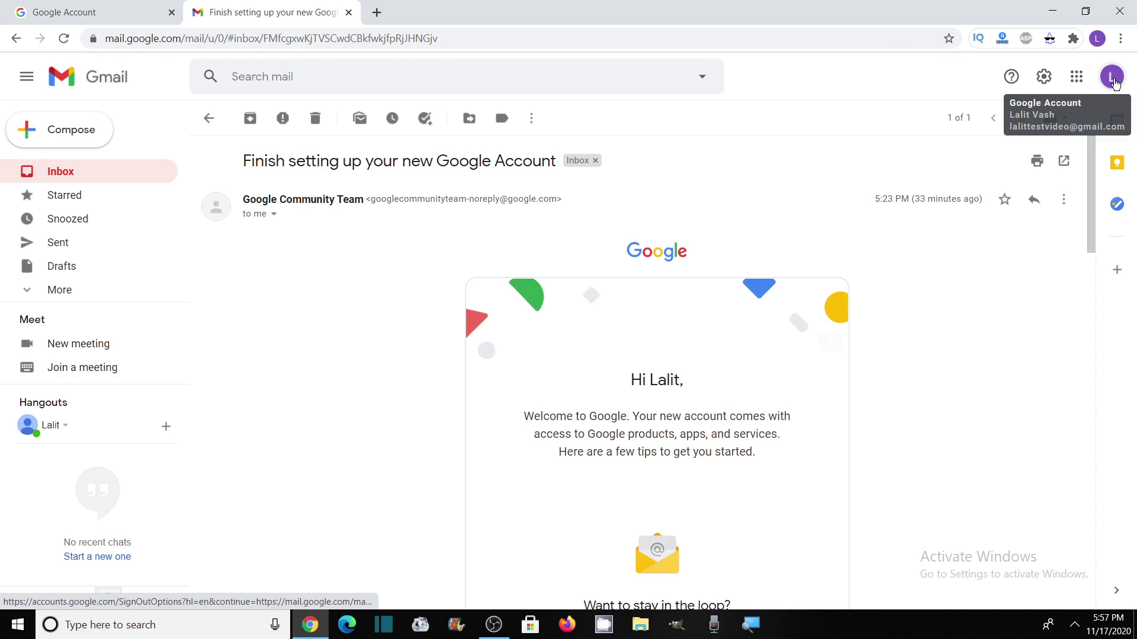
click(1112, 78)
drag(941, 209, 1065, 205)
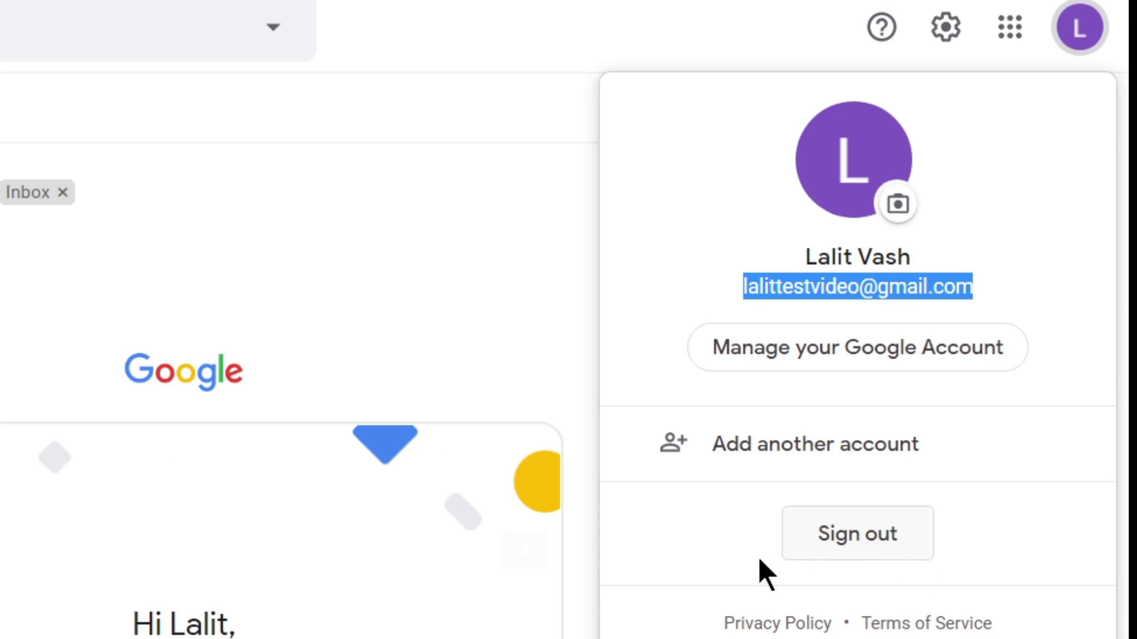
key(Escape)
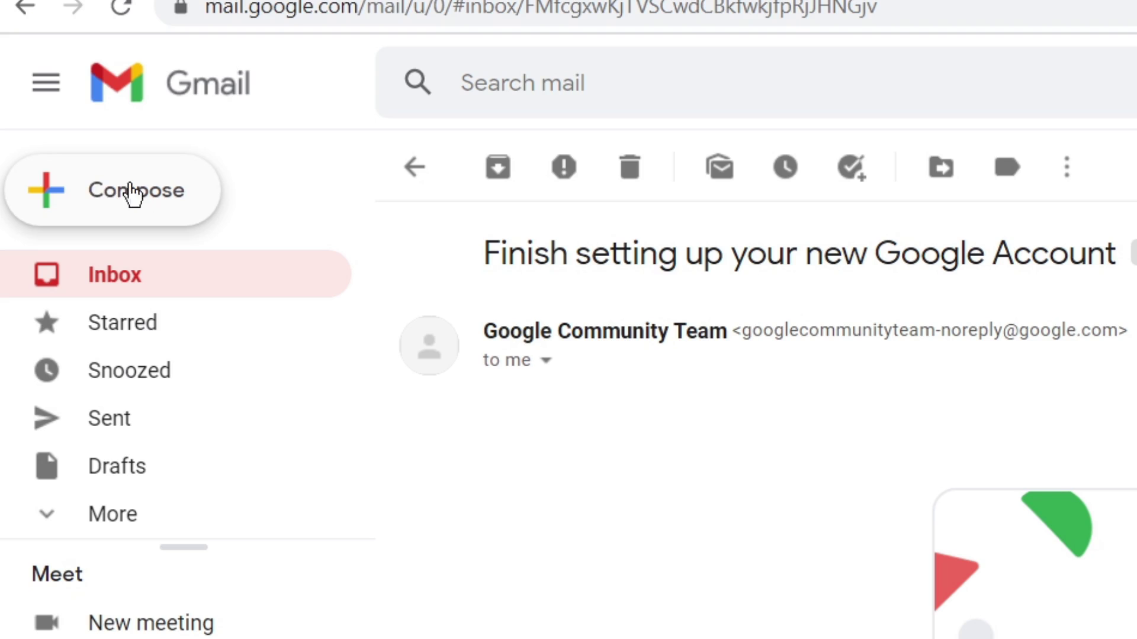
click(53, 141)
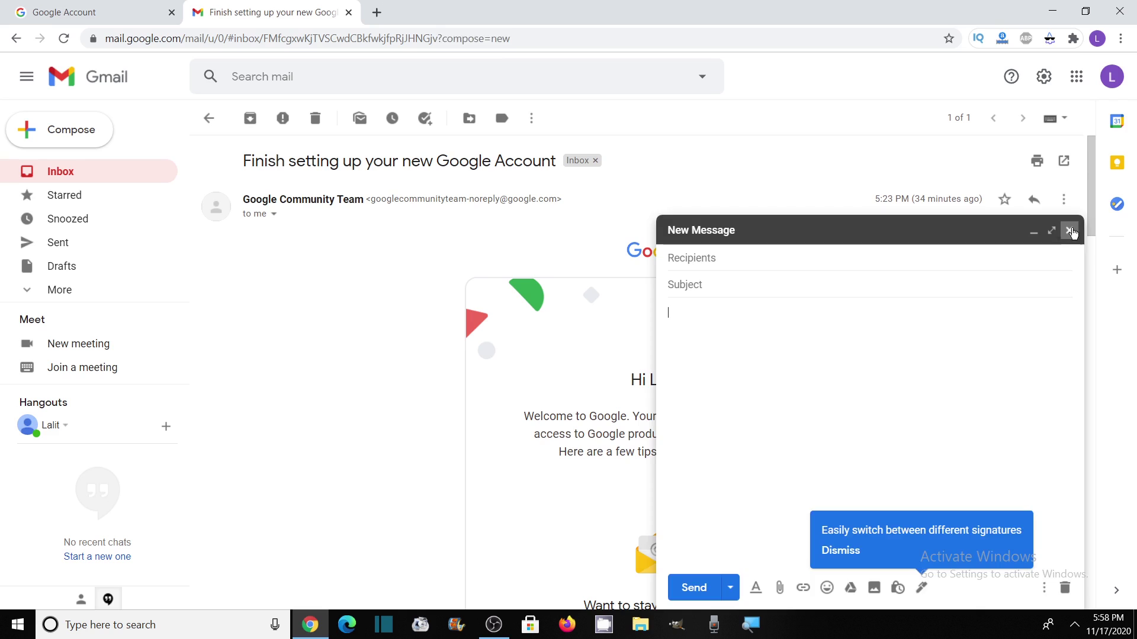
click(891, 45)
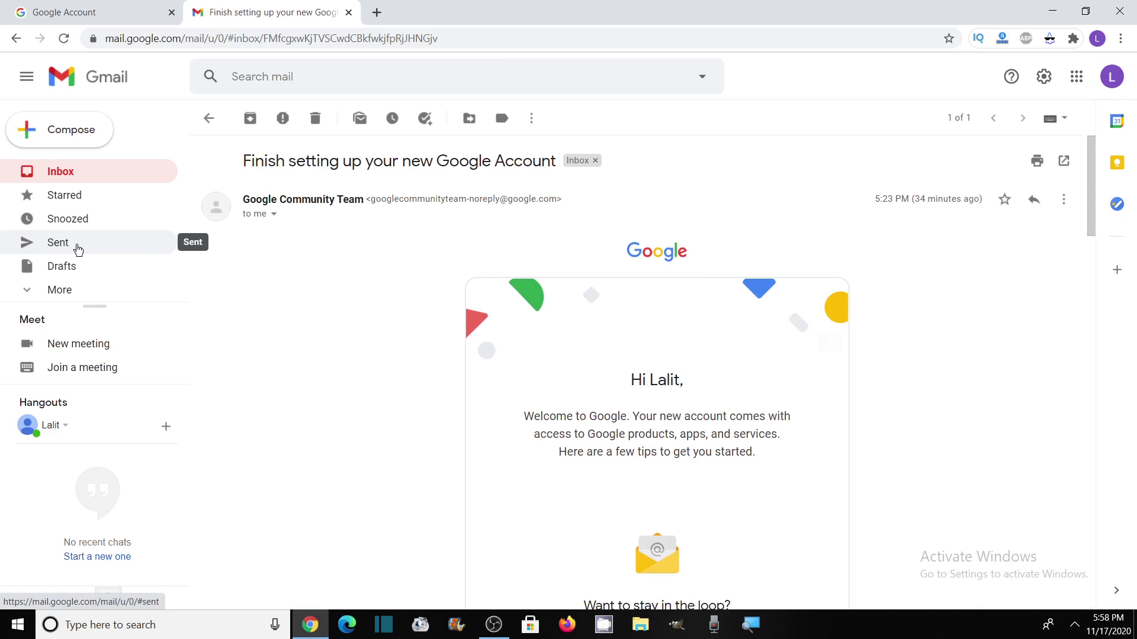